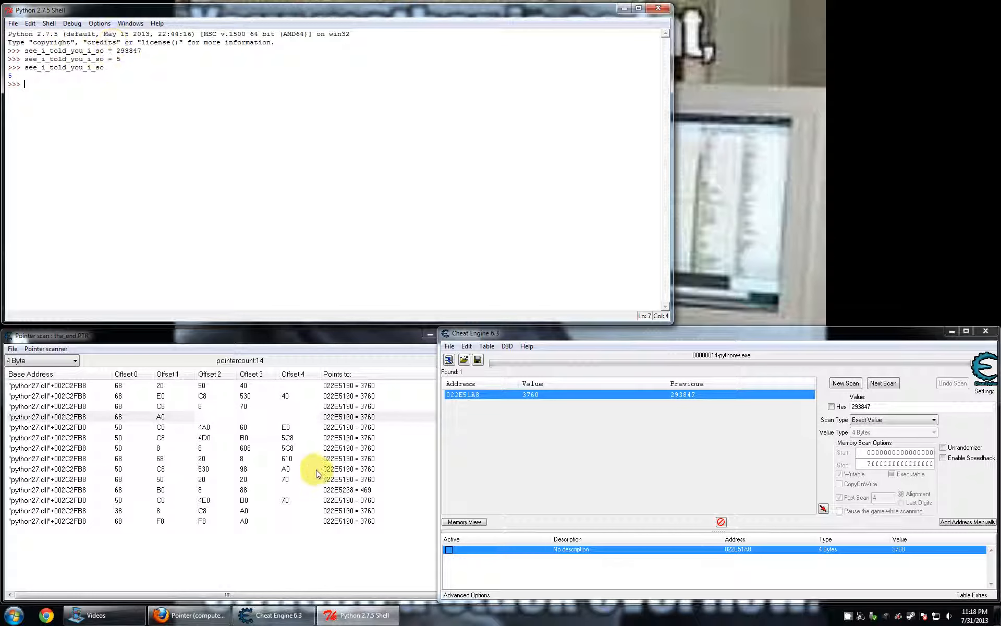
{"action": "left_click", "coordinate": [256, 557]}
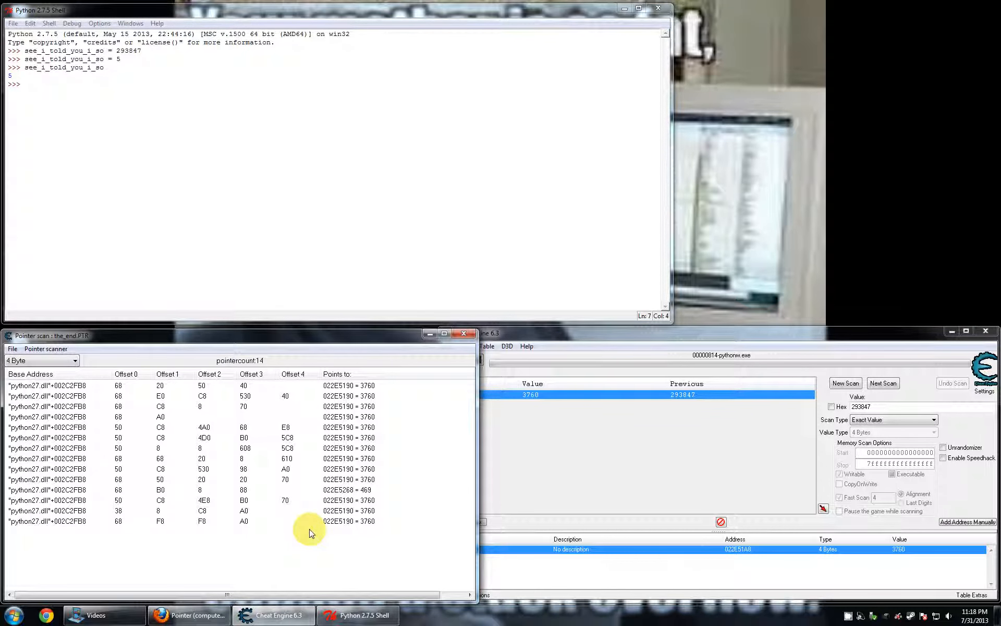
{"action": "left_click", "coordinate": [273, 238]}
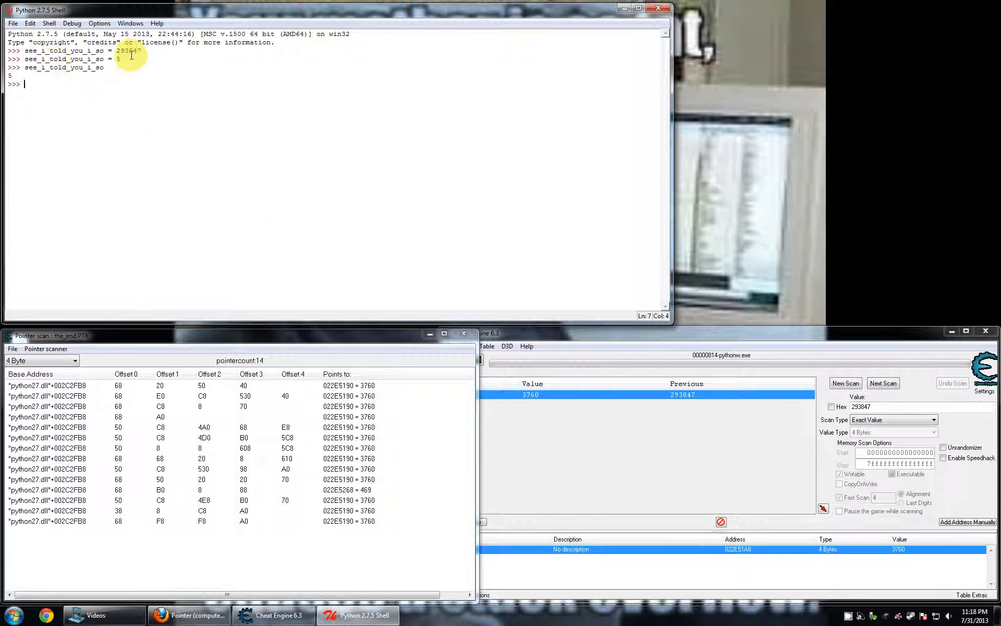
{"action": "left_click", "coordinate": [90, 59]}
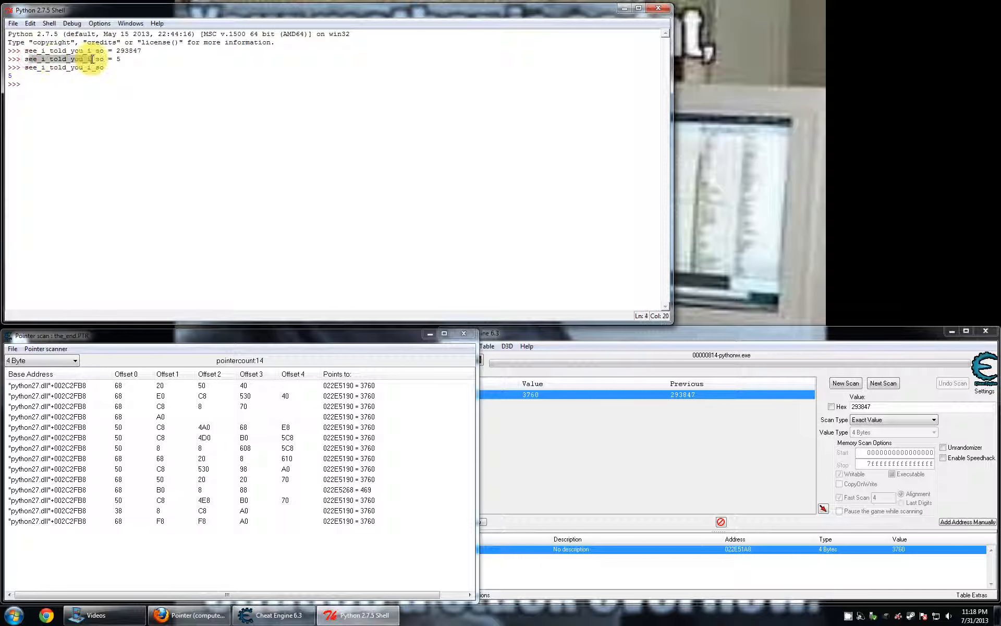
{"action": "left_click", "coordinate": [344, 396]}
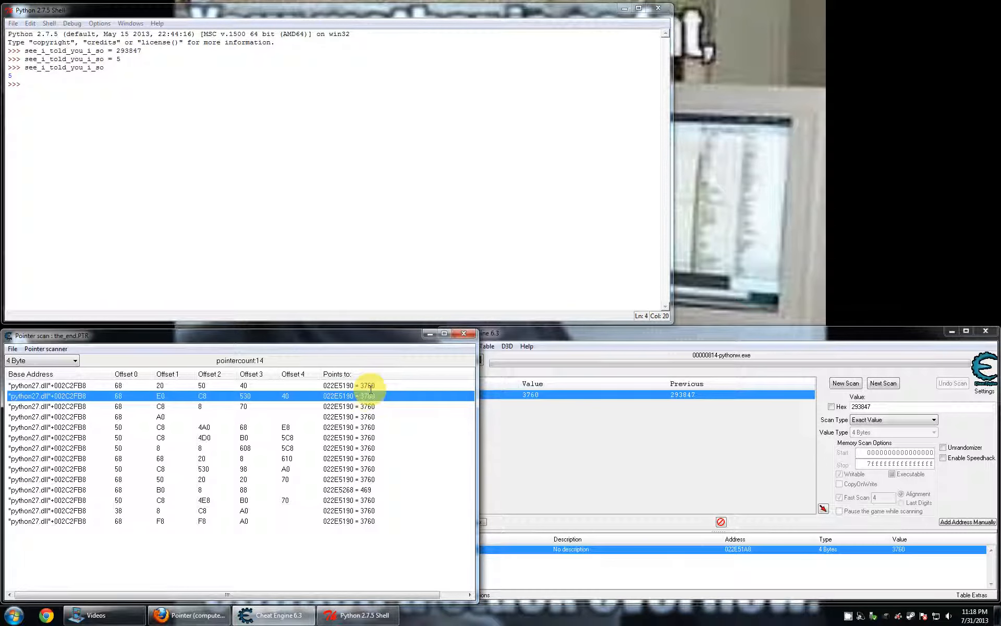
- Close the running Python 2.7.5 Shell that the pointer scan is attached to
{"action": "left_click", "coordinate": [477, 165]}
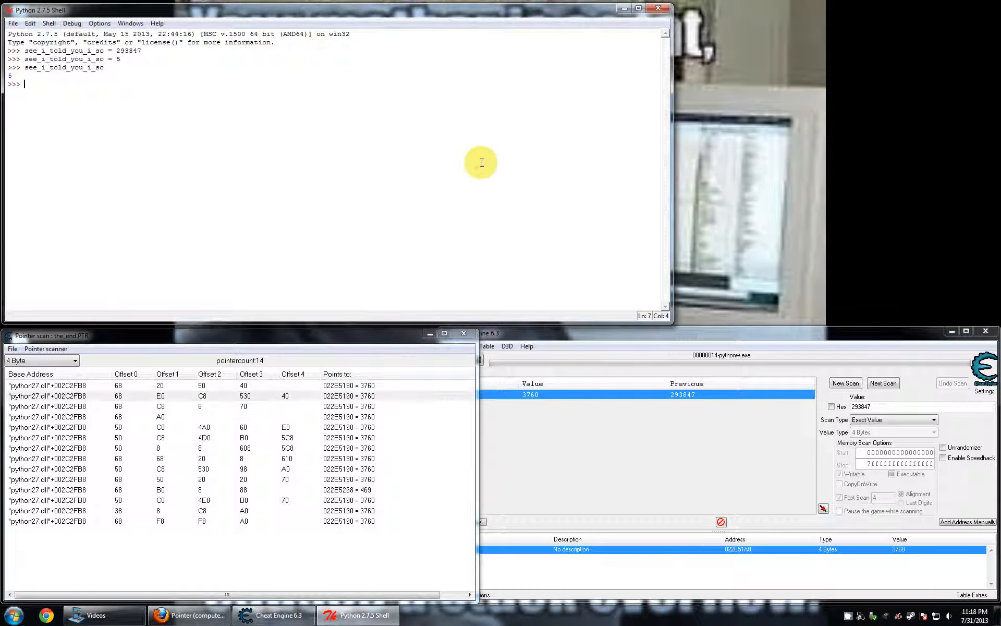
{"action": "key", "text": "alt+F4"}
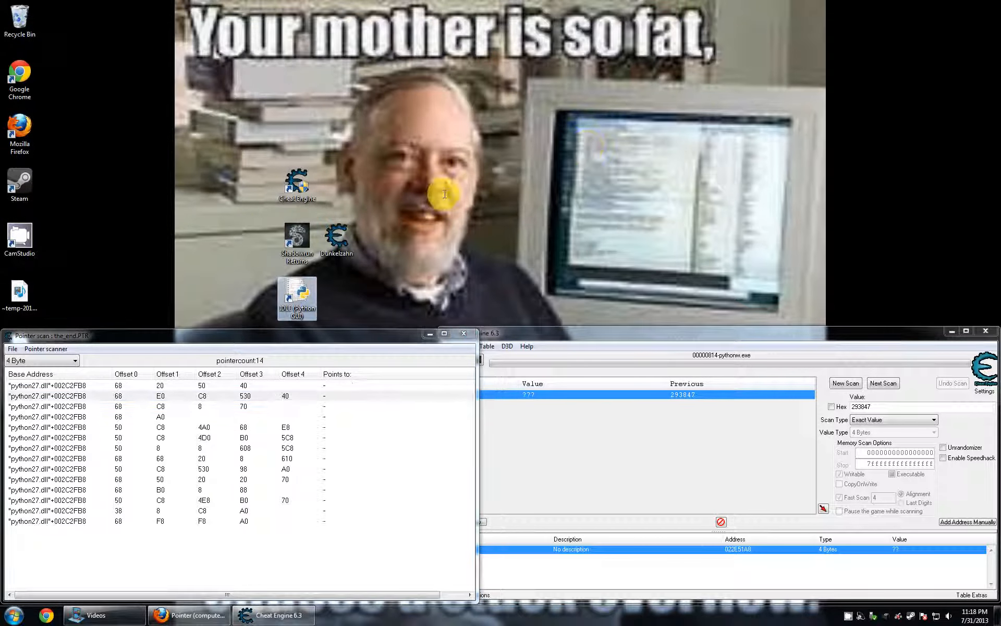
{"action": "left_click", "coordinate": [603, 442]}
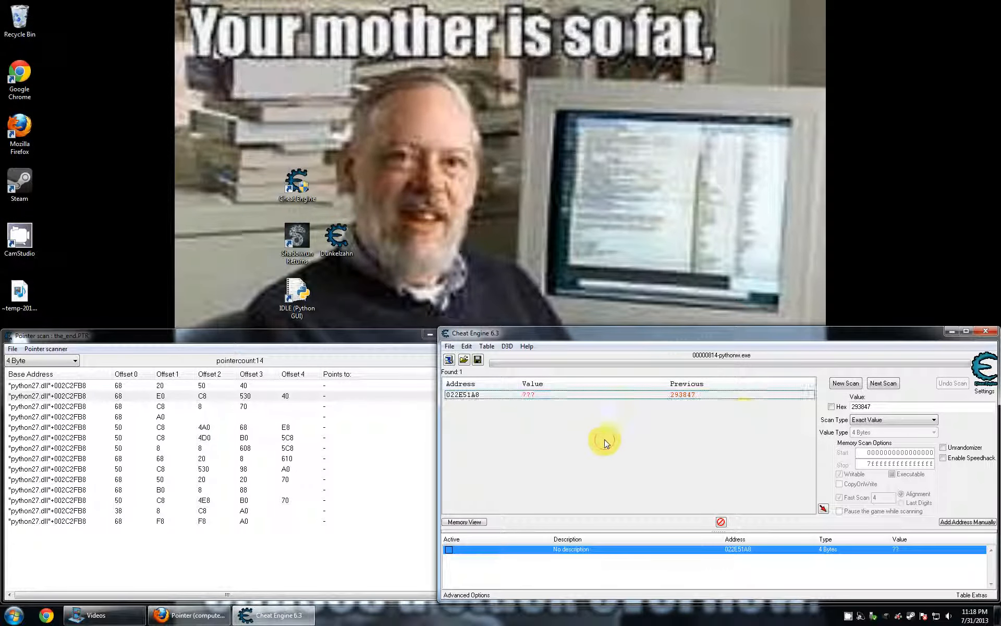
- Launch a new IDLE shell, widen its window above the pointer scan, and assign holy_shit_please_work = 192895
{"action": "left_click", "coordinate": [301, 295]}
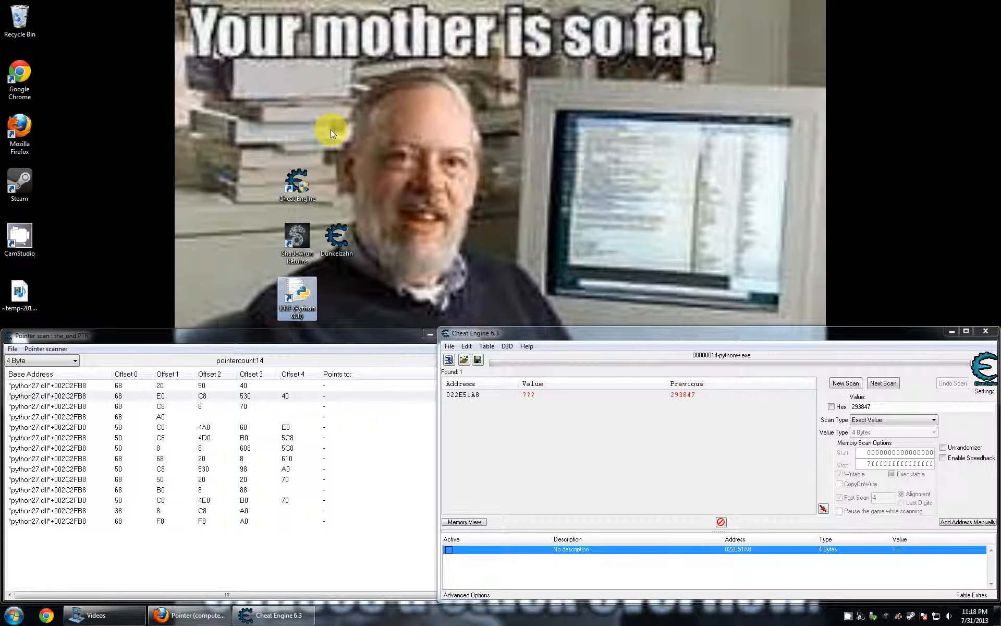
{"action": "left_click", "coordinate": [258, 317]}
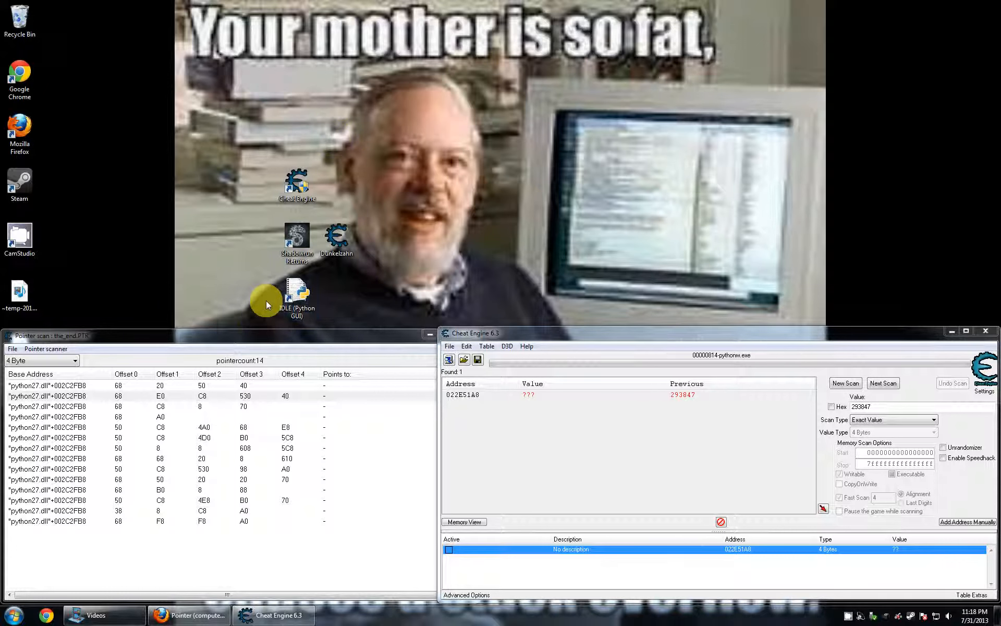
{"action": "double_click", "coordinate": [286, 292]}
{"action": "left_click_drag", "start_coordinate": [265, 20], "coordinate": [258, 11]}
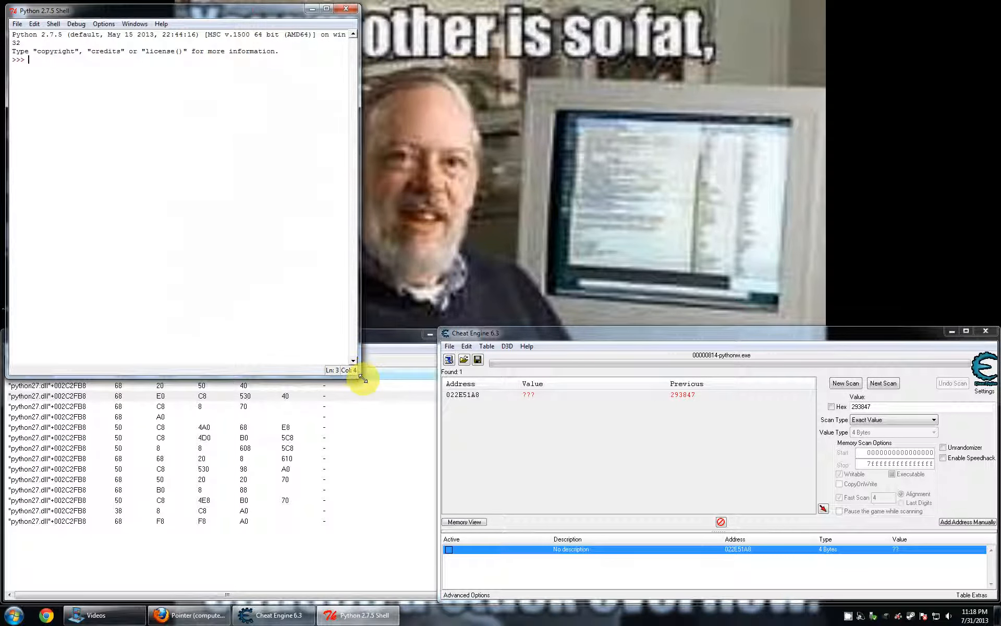
{"action": "left_click_drag", "start_coordinate": [358, 375], "coordinate": [626, 319]}
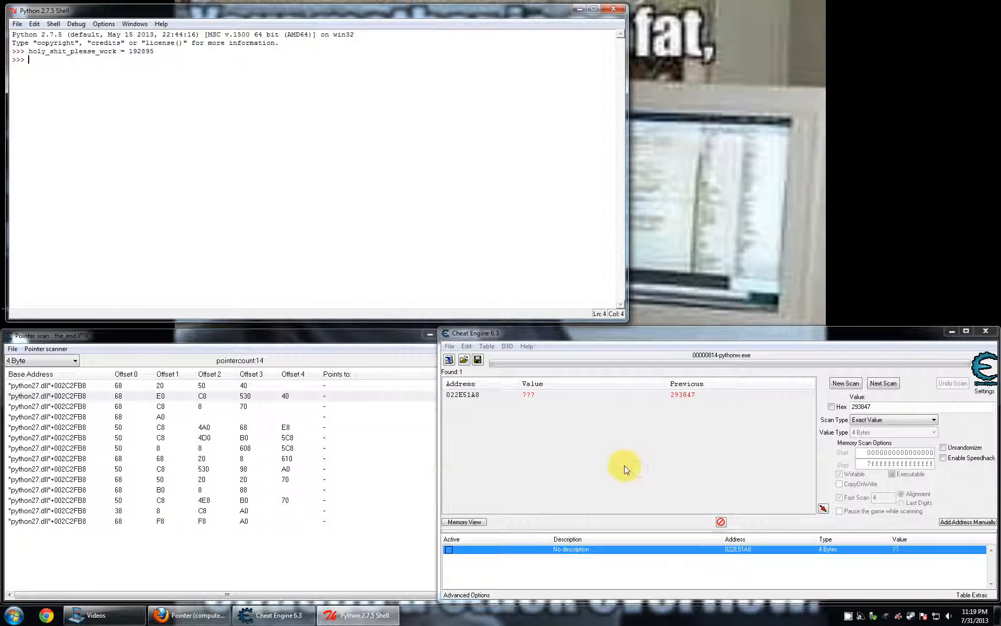
- Attach Cheat Engine to the 00000CC0-pythonw.exe process without keeping the current address list, and reset for a new scan
{"action": "left_click", "coordinate": [449, 359]}
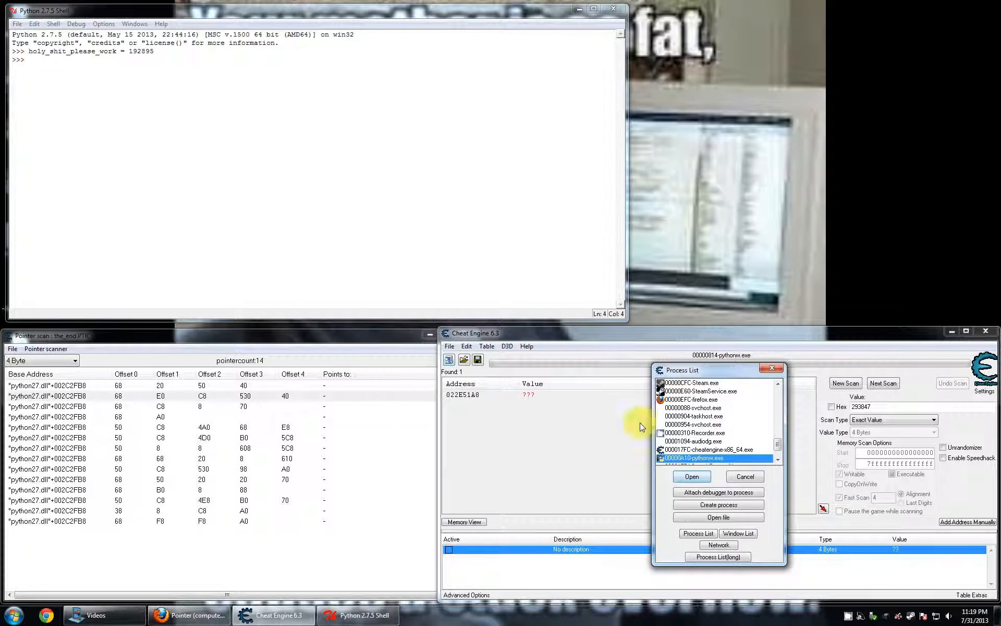
{"action": "scroll", "coordinate": [700, 444], "scroll_direction": "down", "scroll_amount": 1}
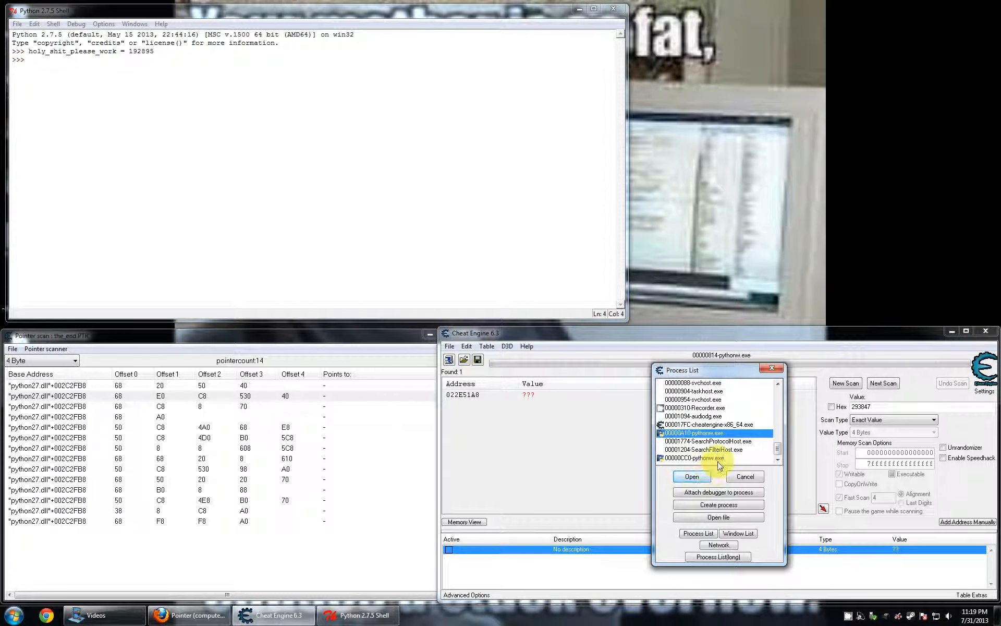
{"action": "left_click", "coordinate": [719, 458]}
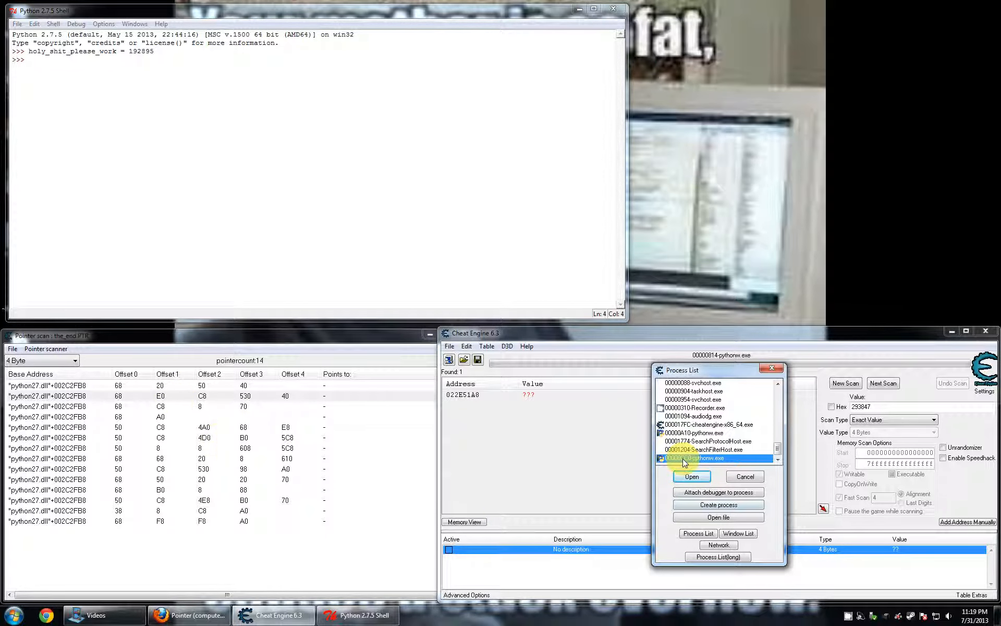
{"action": "left_click", "coordinate": [686, 476]}
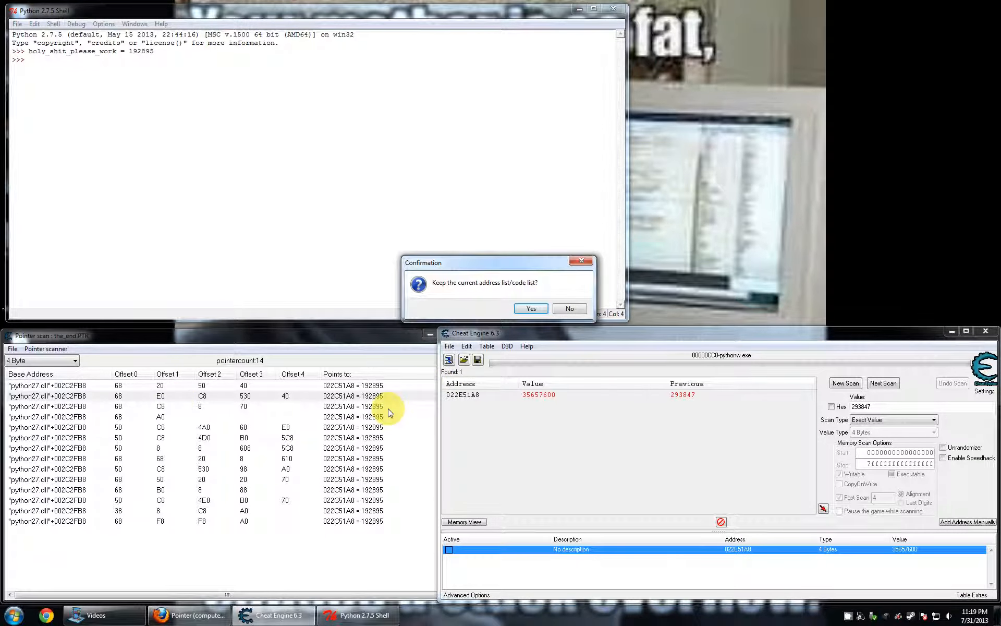
{"action": "left_click", "coordinate": [570, 309]}
{"action": "left_click", "coordinate": [847, 385]}
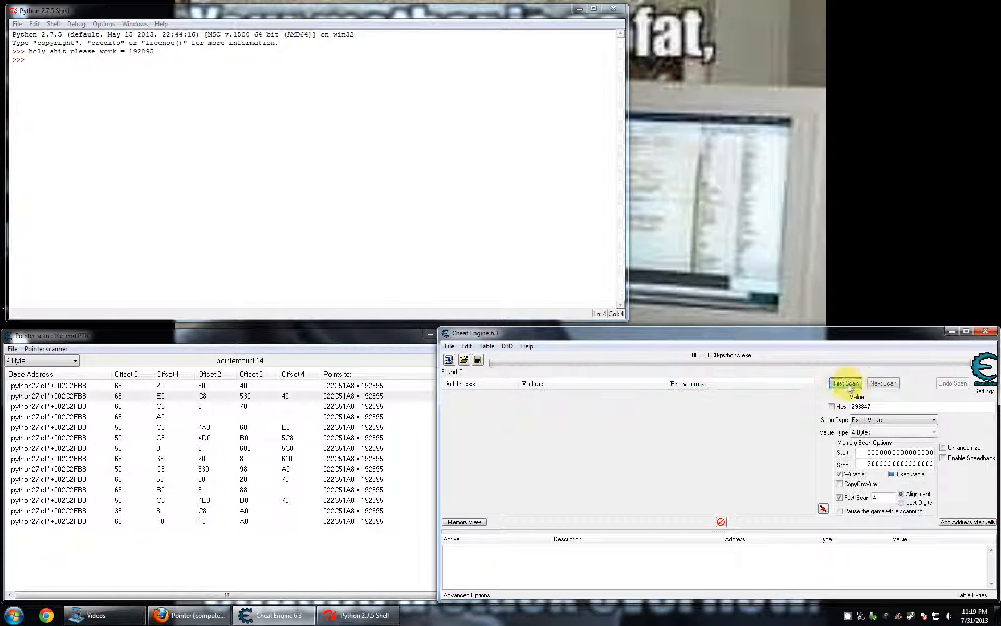
- Examine the base addresses, offsets and target values in the the_end.PTR pointer scan against the variable assigned in the Python shell
{"action": "left_click", "coordinate": [319, 350]}
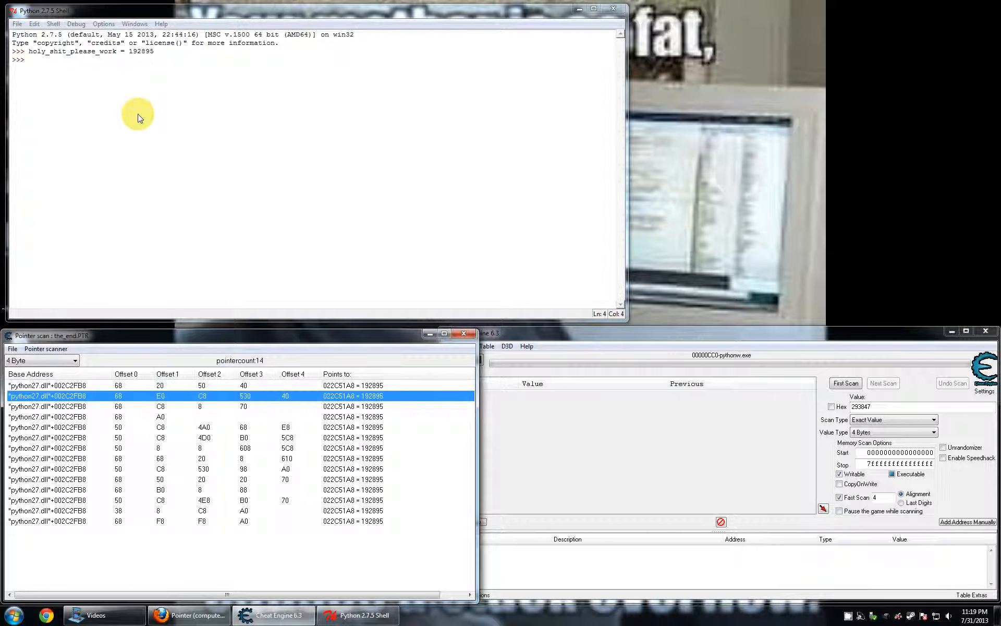
{"action": "left_click", "coordinate": [569, 449]}
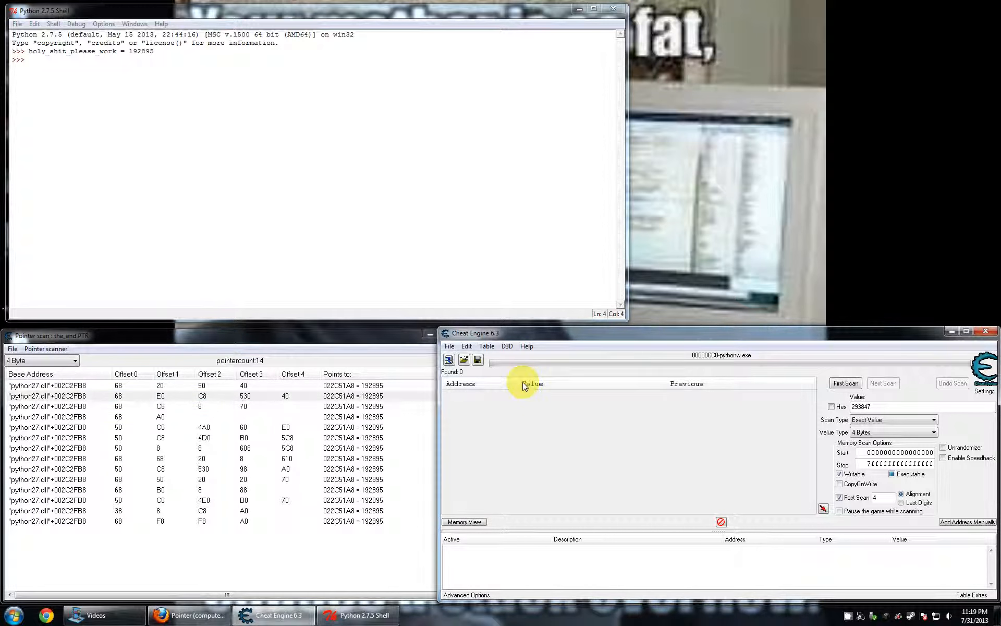
{"action": "left_click", "coordinate": [490, 277]}
{"action": "left_click", "coordinate": [409, 458]}
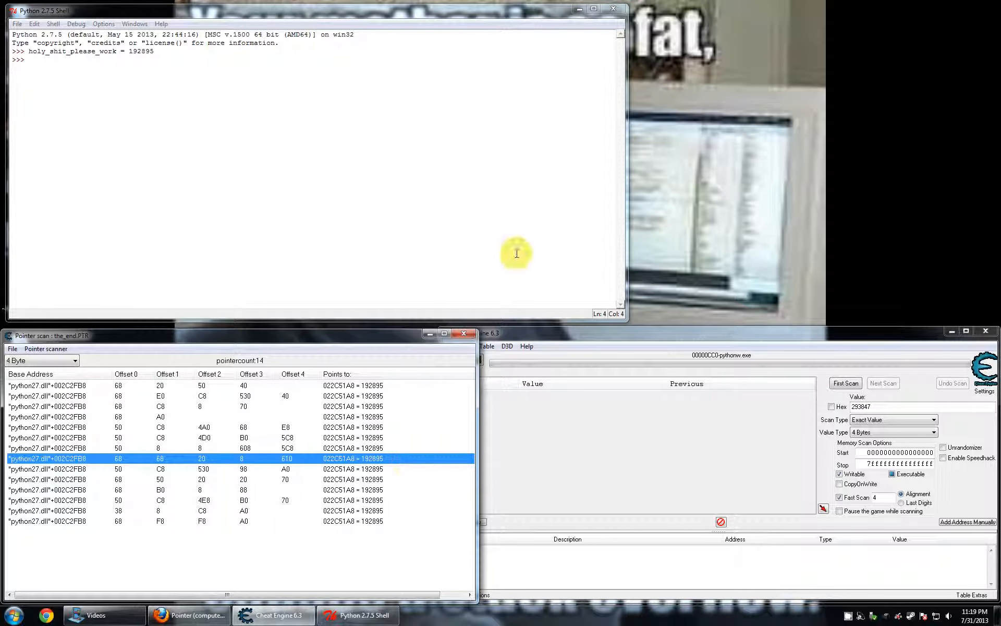
{"action": "left_click", "coordinate": [582, 274]}
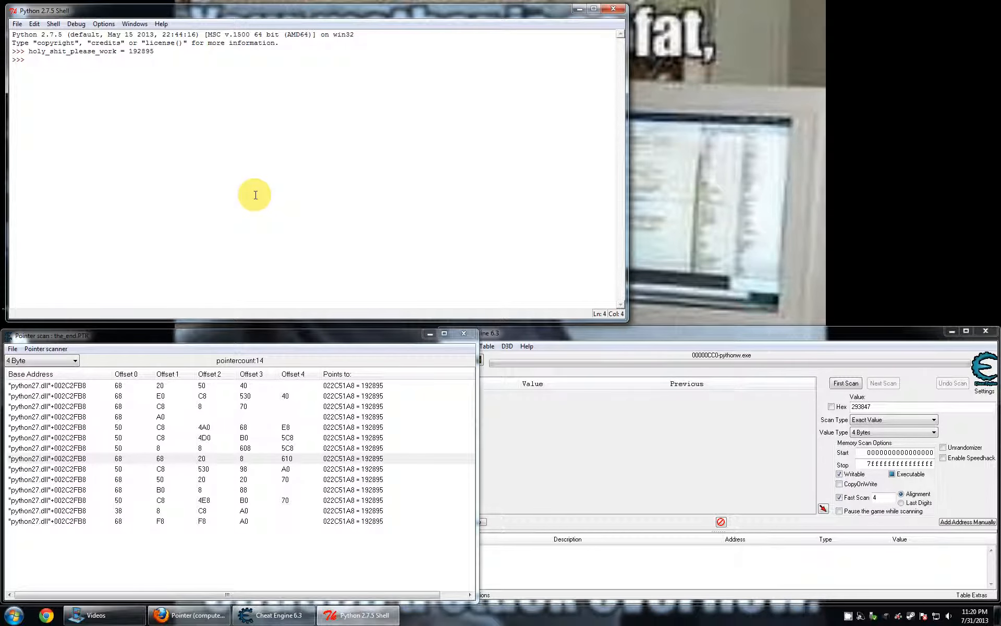
{"action": "left_click", "coordinate": [848, 615]}
{"action": "left_click", "coordinate": [422, 213]}
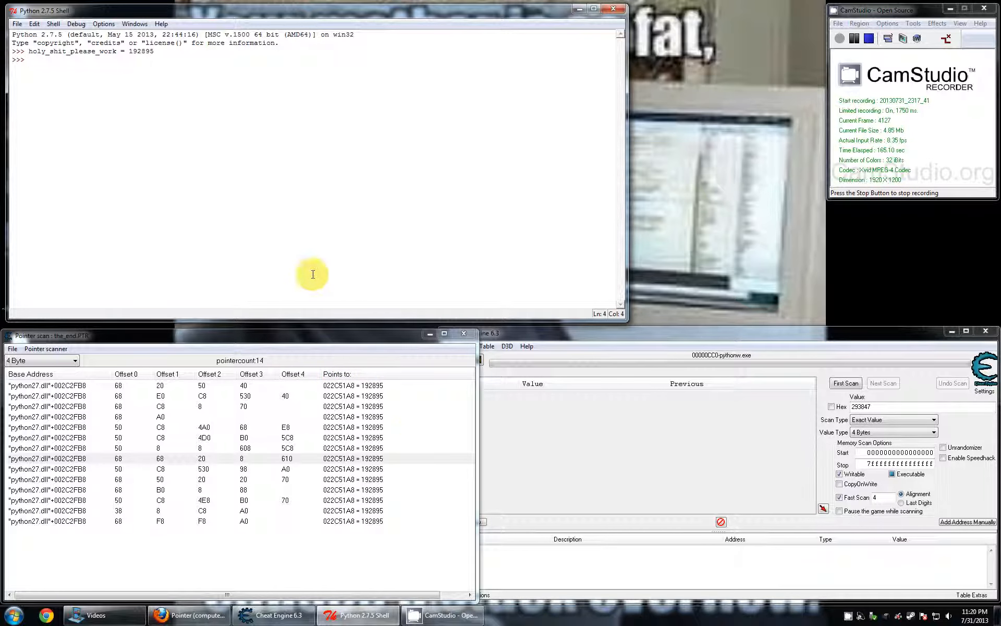
{"action": "left_click", "coordinate": [431, 417]}
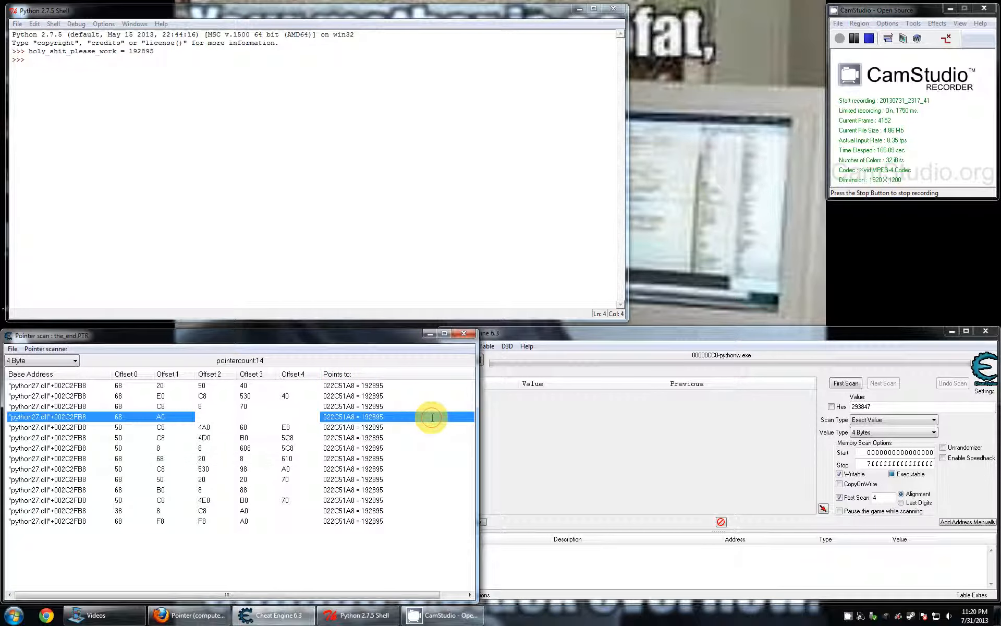
{"action": "left_click", "coordinate": [121, 396]}
{"action": "left_click", "coordinate": [87, 386]}
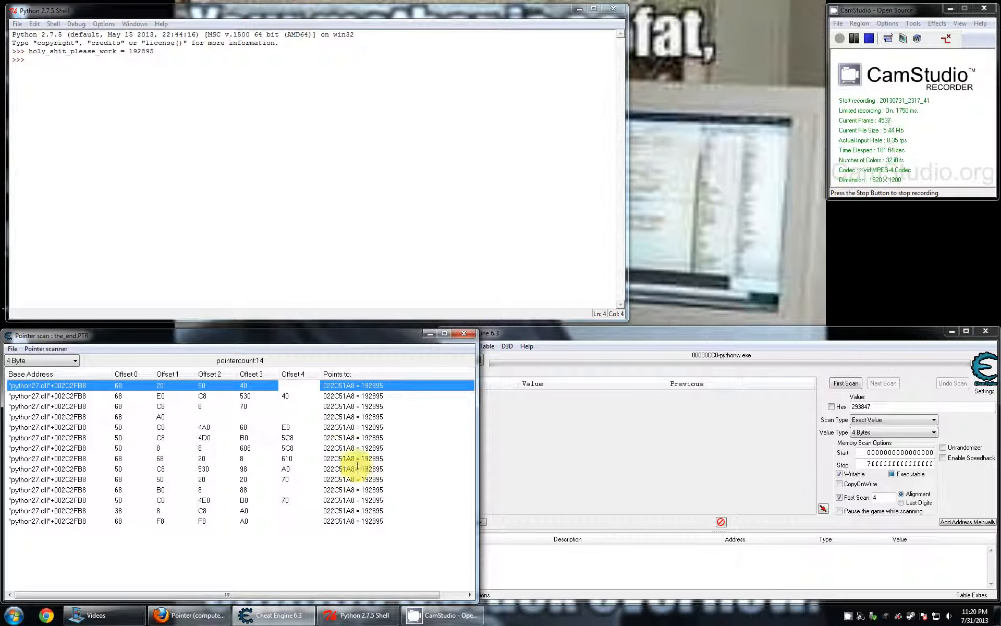
{"action": "left_click", "coordinate": [233, 192]}
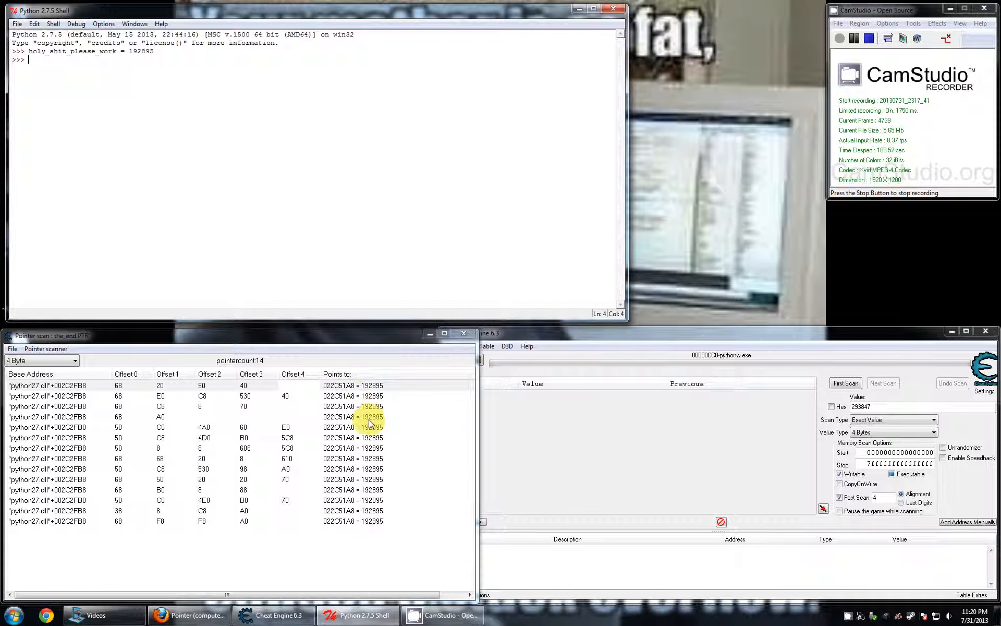
{"action": "left_click", "coordinate": [454, 428]}
{"action": "left_click", "coordinate": [180, 417]}
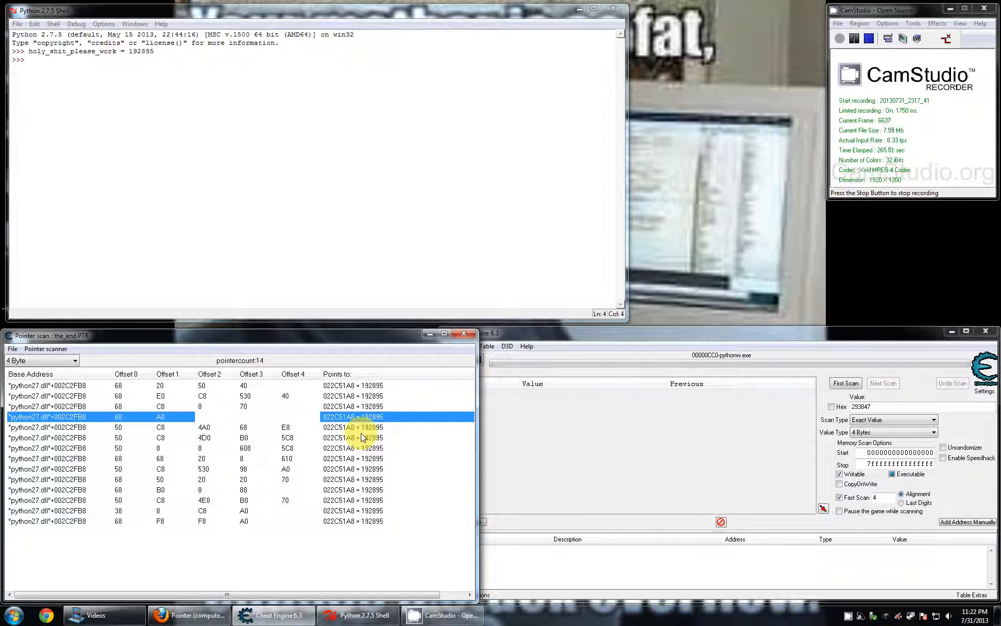
- Clear the old search value in Cheat Engine's scan settings
{"action": "left_click", "coordinate": [562, 430]}
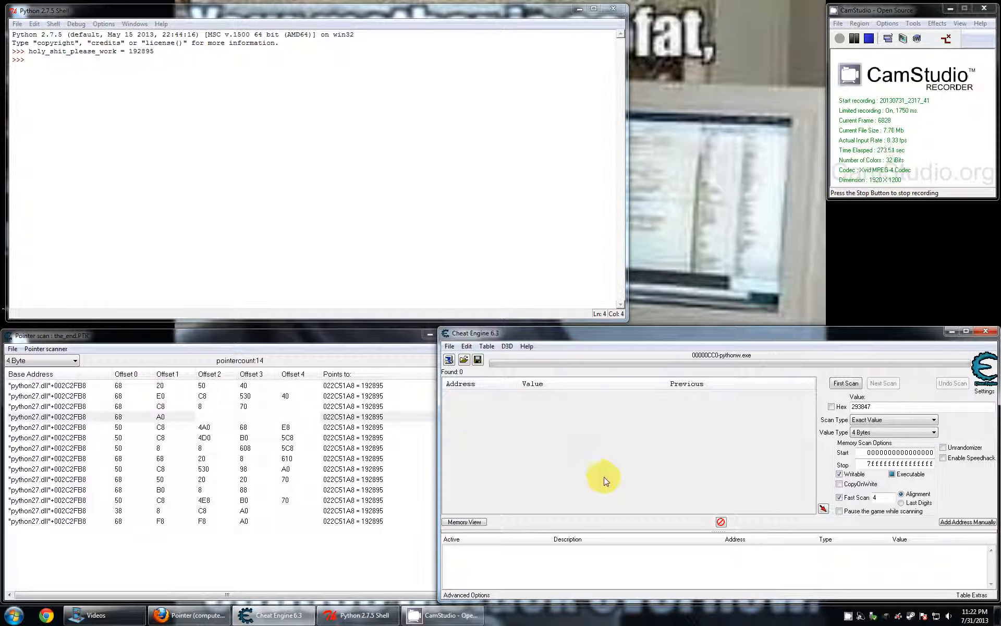
{"action": "double_click", "coordinate": [868, 407]}
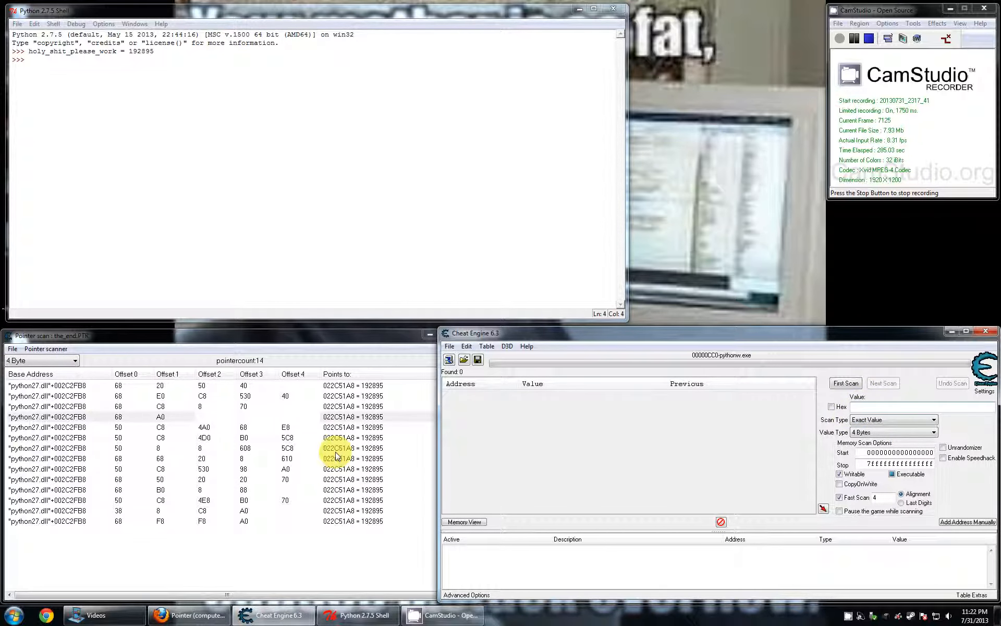
{"action": "left_click", "coordinate": [339, 480]}
{"action": "left_click", "coordinate": [336, 459]}
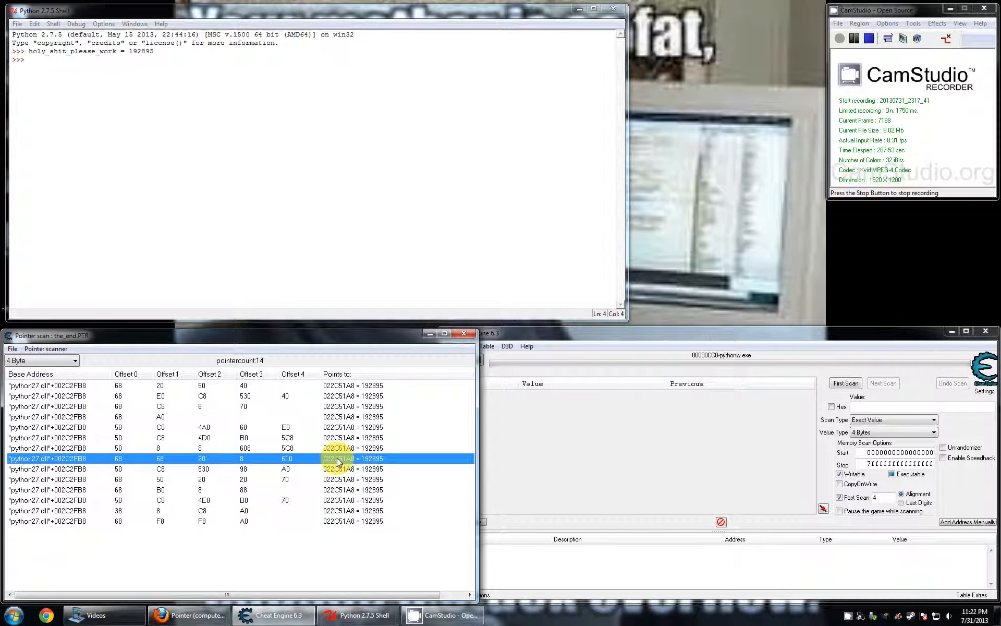
{"action": "left_click", "coordinate": [555, 418]}
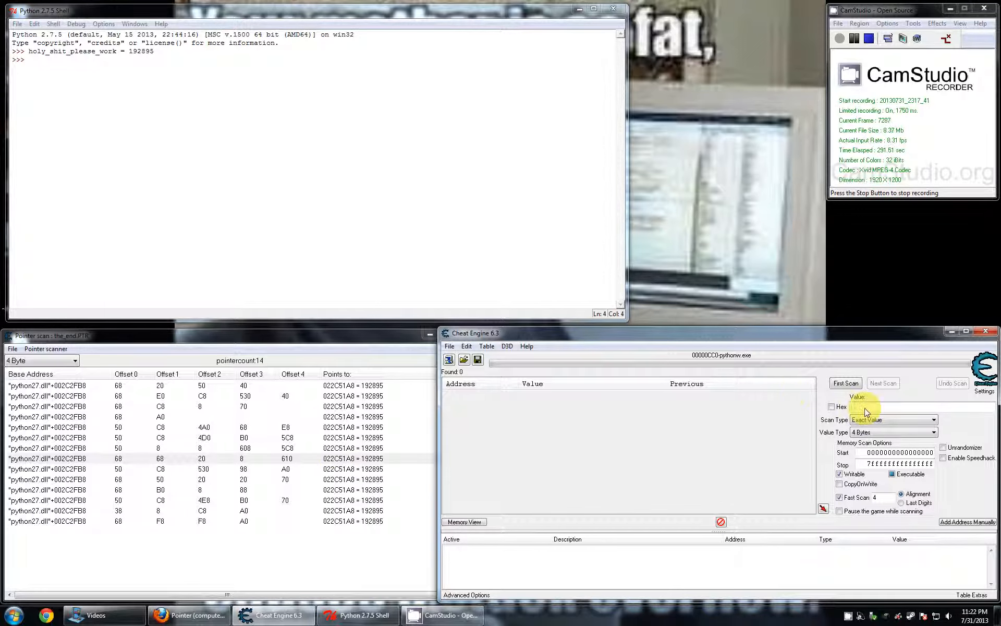
- Try hexadecimal entry for the scan value and look through the value types, restoring an empty decimal value
{"action": "left_click", "coordinate": [831, 407]}
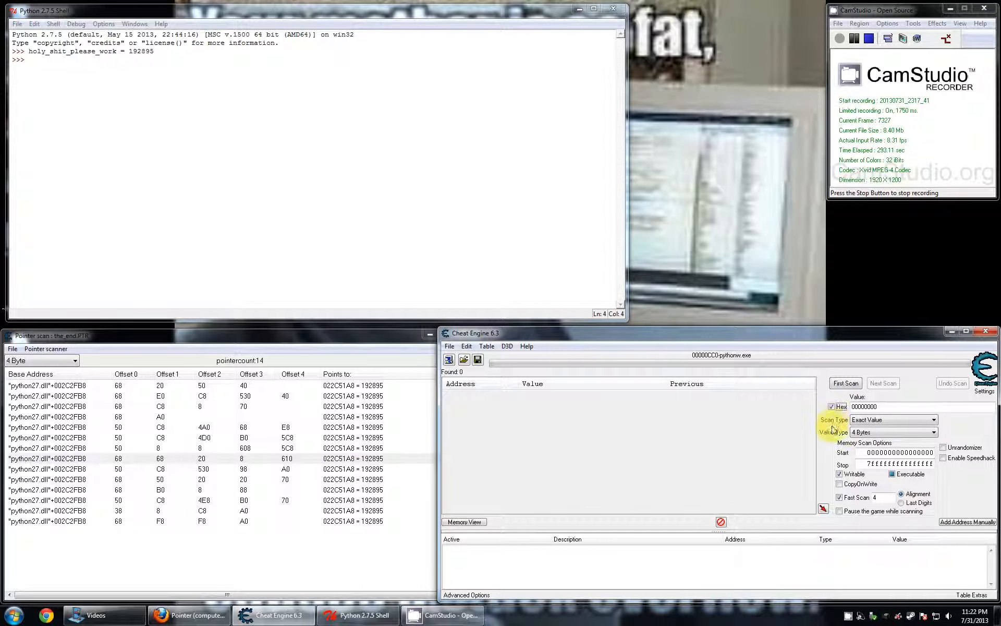
{"action": "left_click", "coordinate": [856, 432]}
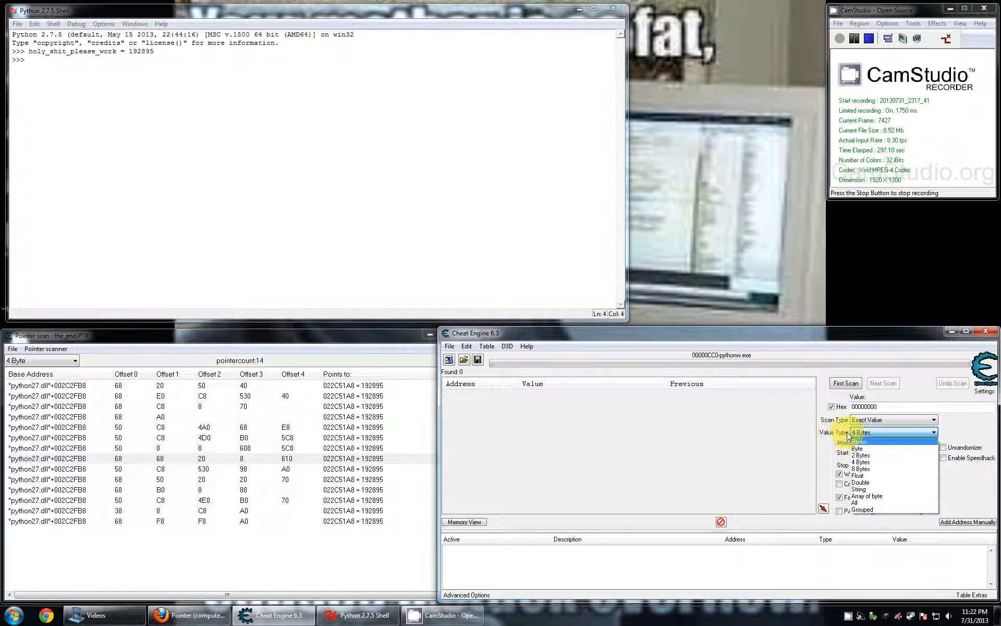
{"action": "left_click", "coordinate": [849, 436]}
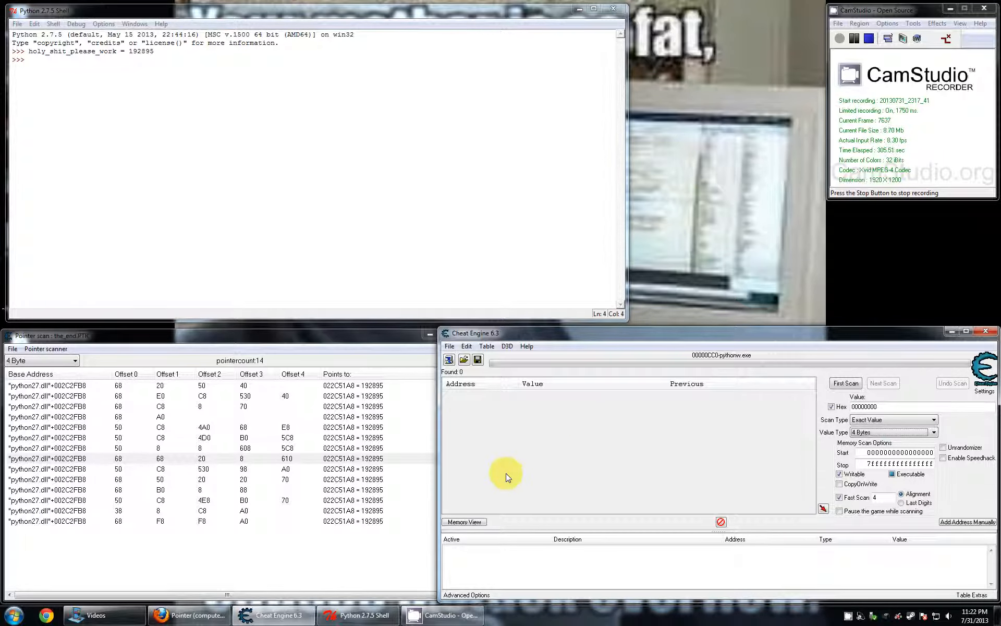
{"action": "double_click", "coordinate": [886, 407]}
{"action": "key", "text": "BackSpace"}
{"action": "left_click", "coordinate": [831, 406]}
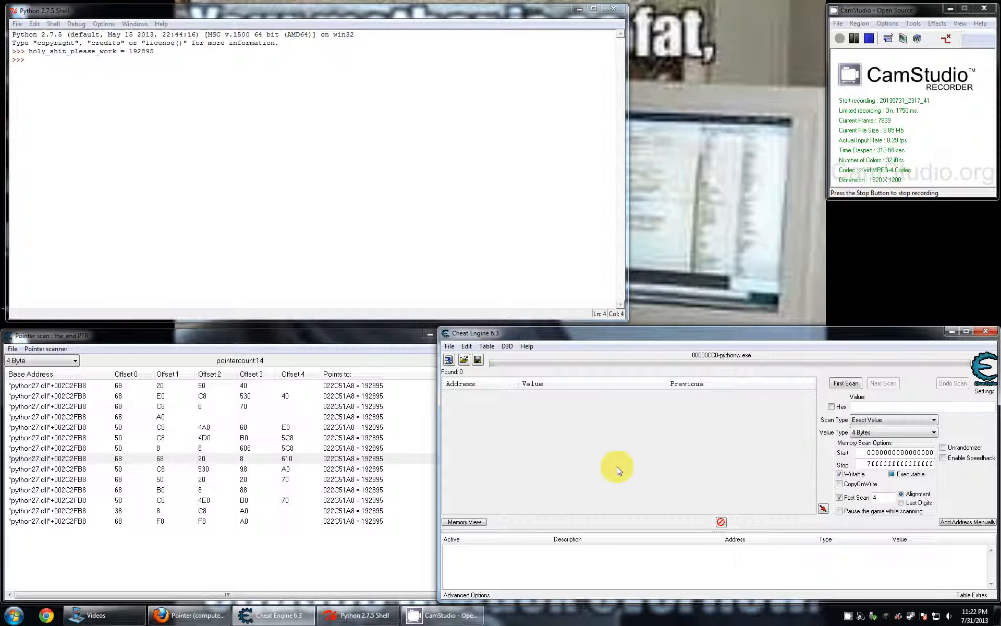
{"action": "left_click", "coordinate": [366, 361]}
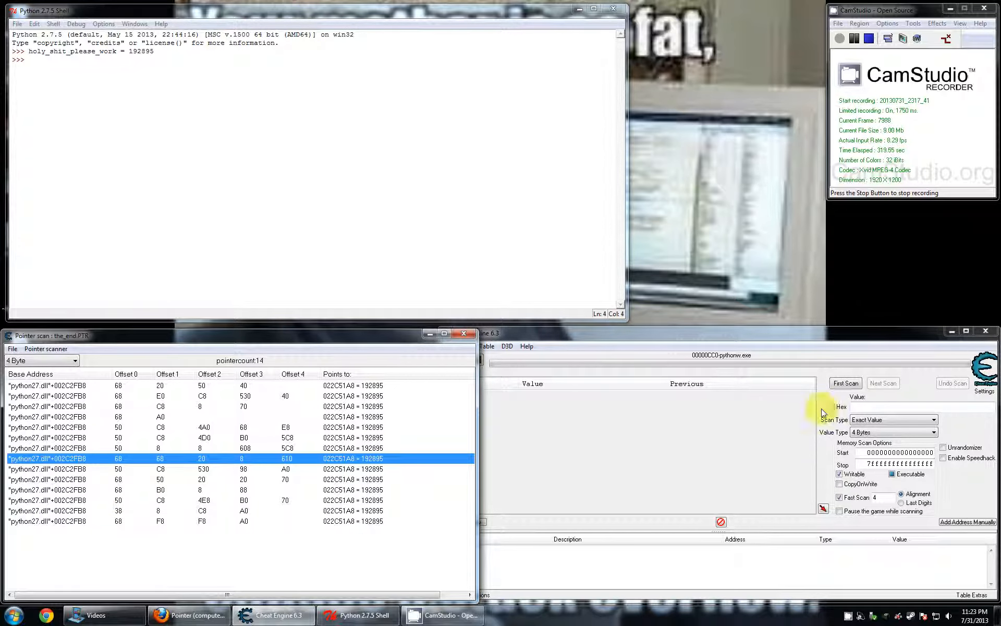
{"action": "left_click", "coordinate": [605, 463]}
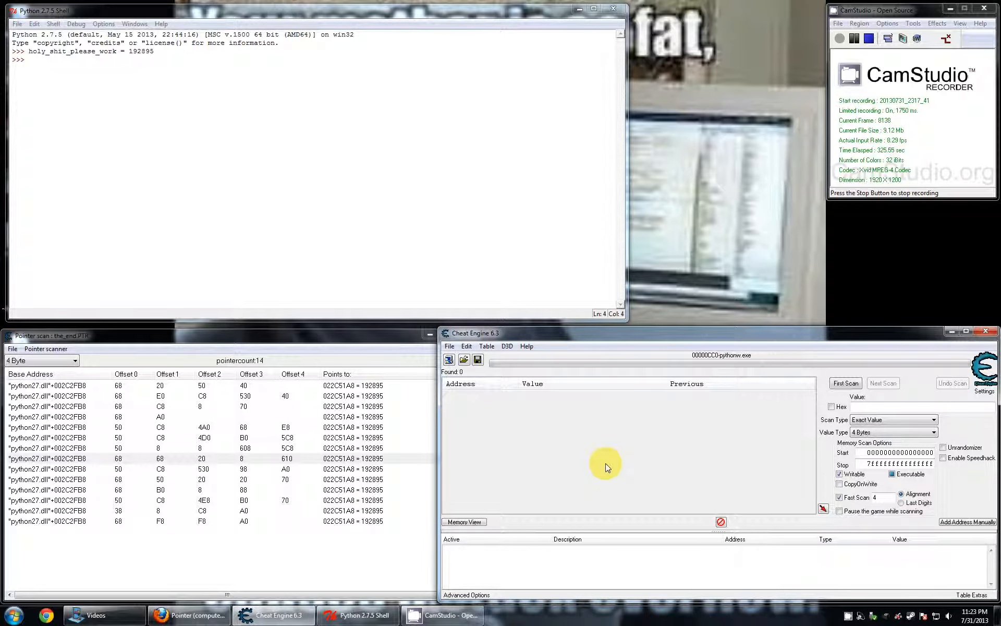
- Compare the pointer rows and target values in the the_end.PTR scan with the variable assigned in the Python shell
{"action": "left_click", "coordinate": [84, 499]}
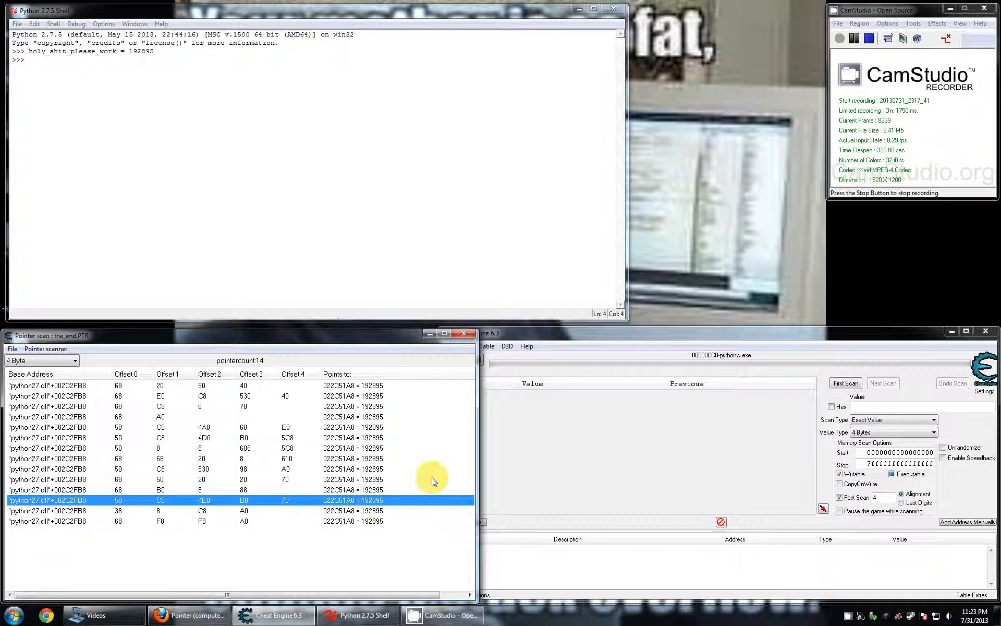
{"action": "left_click", "coordinate": [575, 428]}
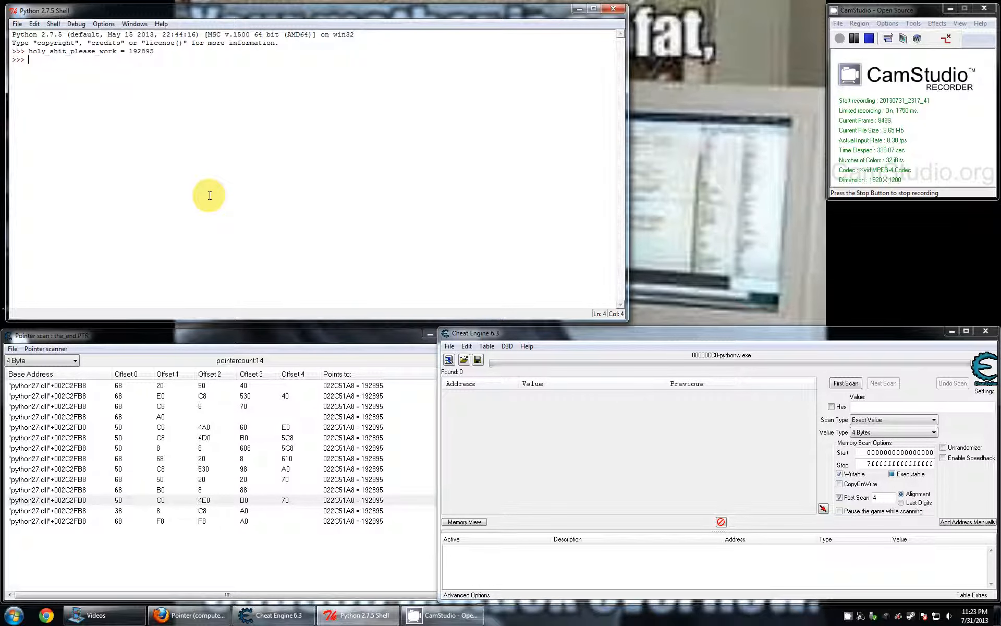
{"action": "left_click", "coordinate": [220, 183]}
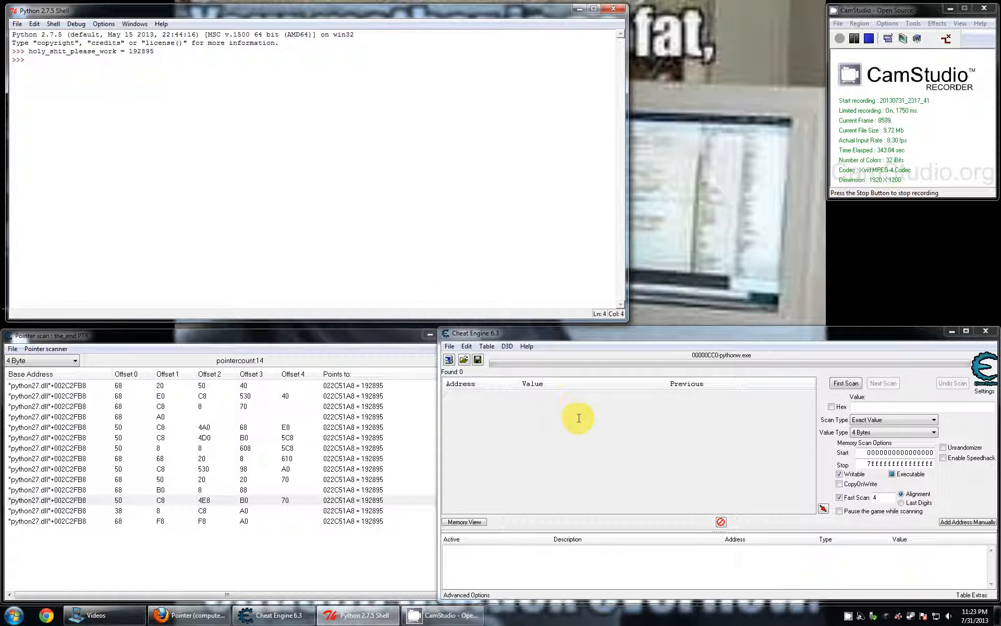
{"action": "left_click", "coordinate": [76, 446]}
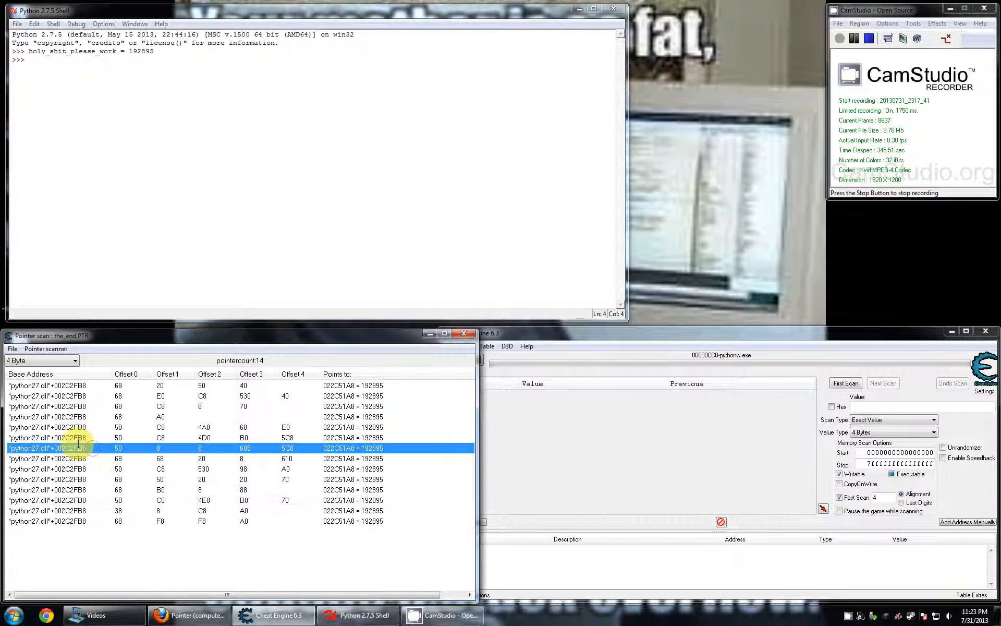
{"action": "left_click", "coordinate": [514, 247]}
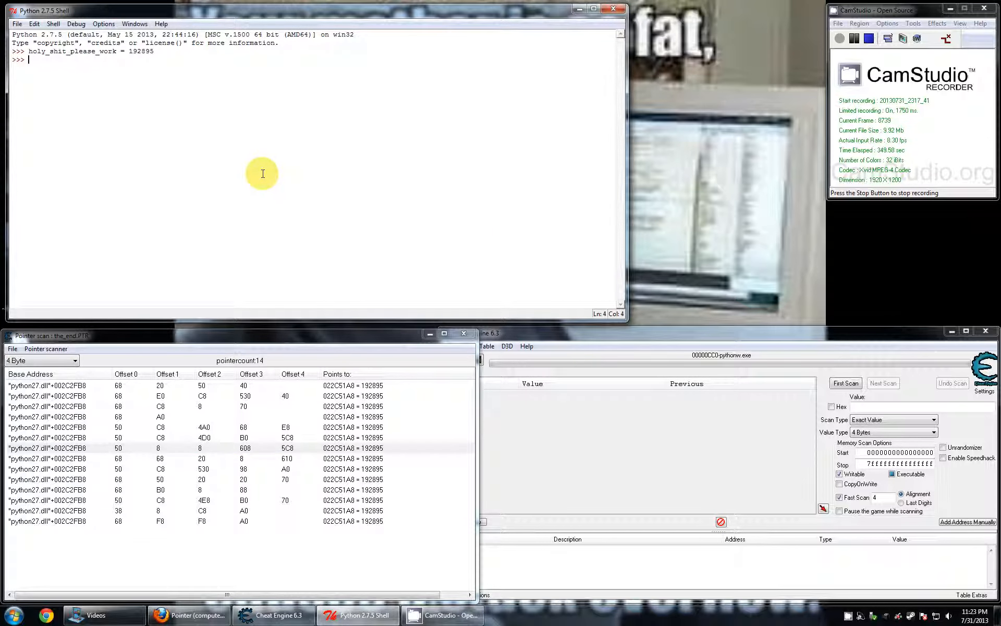
{"action": "left_click", "coordinate": [540, 331]}
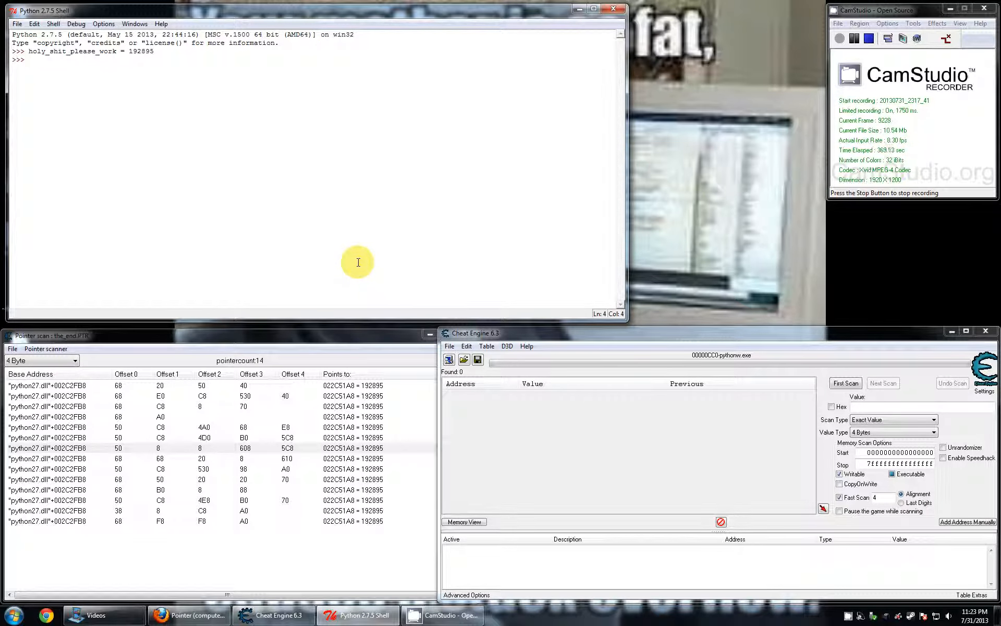
{"action": "left_click", "coordinate": [340, 354]}
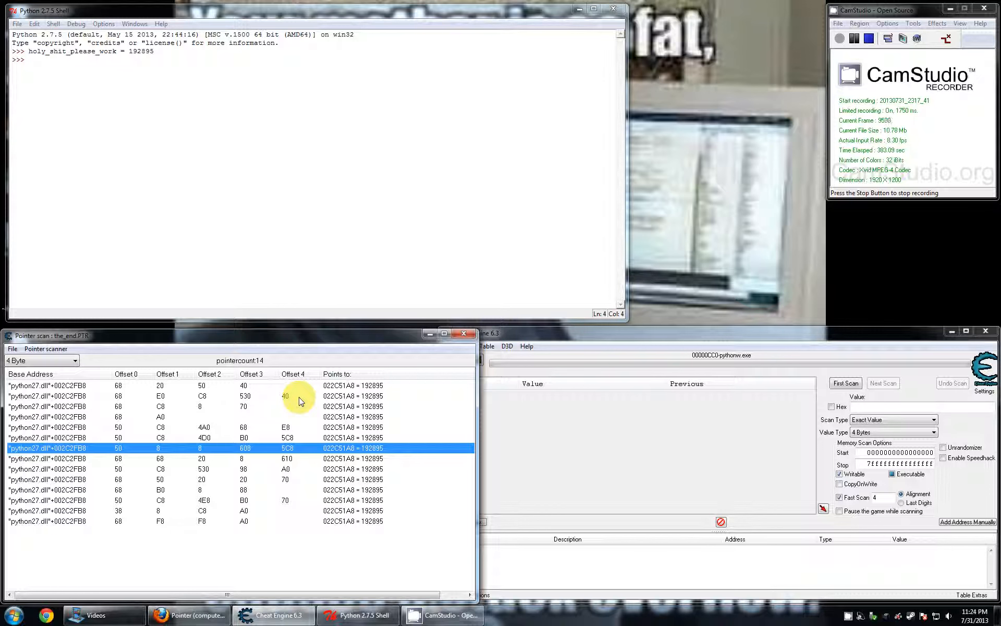
- Assign 123 to the variable holy_shit_please_work in the Python shell
{"action": "left_click", "coordinate": [401, 152]}
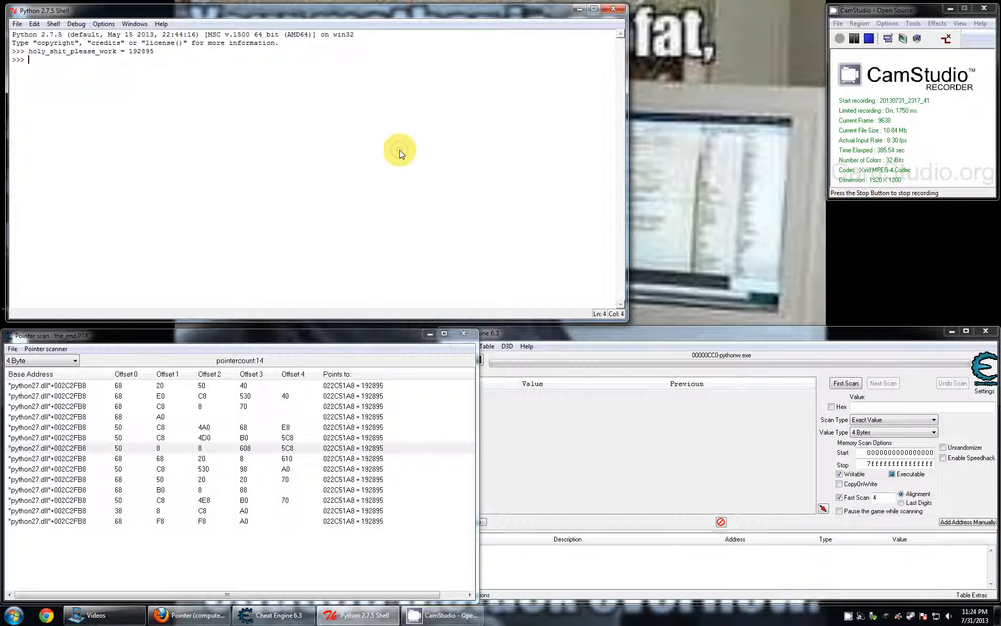
{"action": "type", "text": "holy_shit_please_work"}
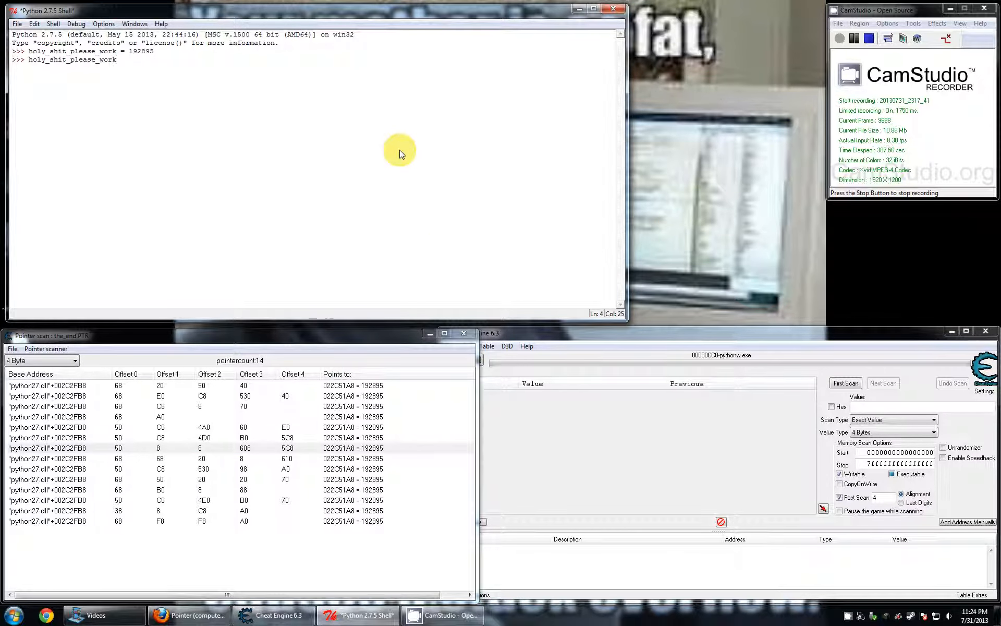
{"action": "type", "text": " = 123"}
{"action": "key", "text": "Return"}
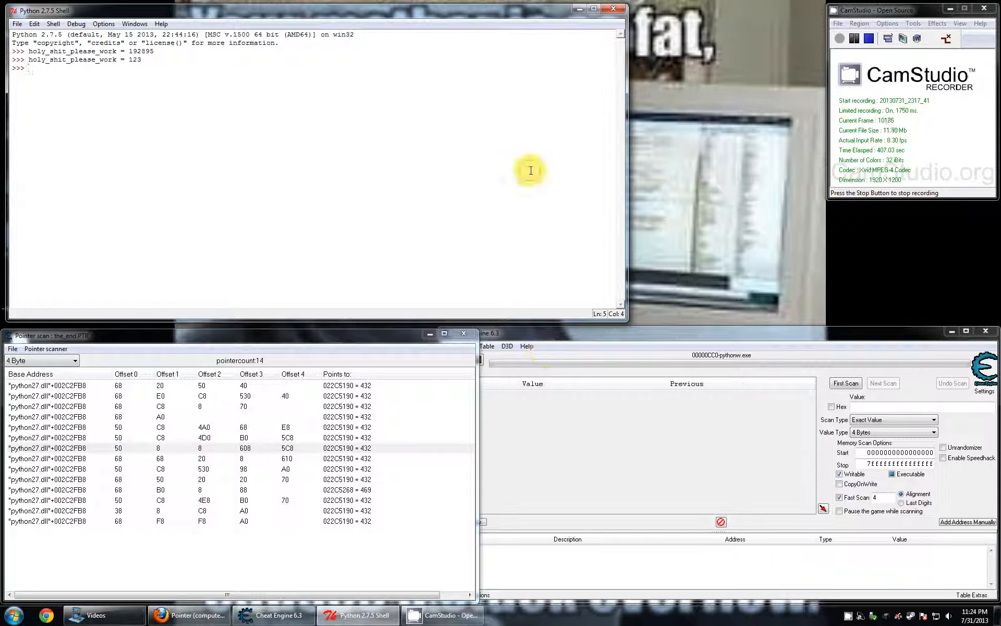
- Restart the Python shell from IDLE and fit its window above the pointer scan results
{"action": "left_click", "coordinate": [613, 11]}
{"action": "left_click", "coordinate": [281, 292]}
{"action": "double_click", "coordinate": [281, 291]}
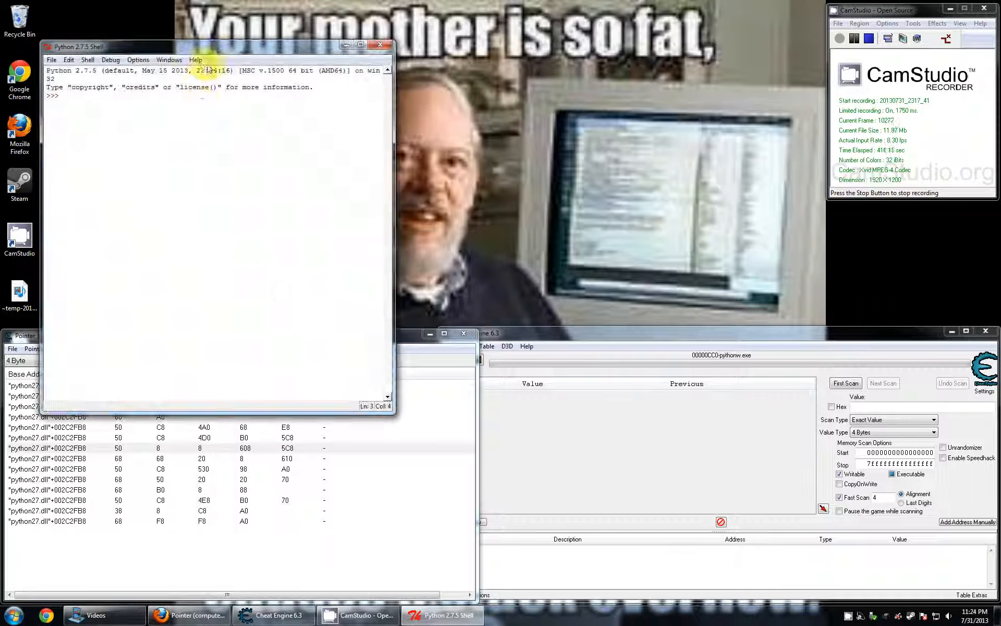
{"action": "left_click_drag", "start_coordinate": [197, 41], "coordinate": [161, 14]}
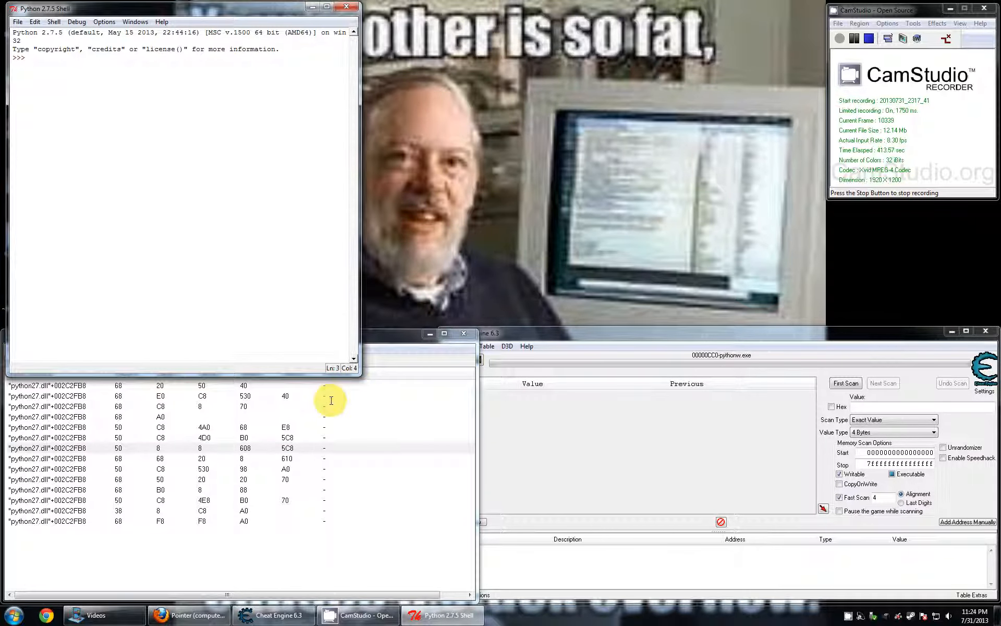
{"action": "left_click_drag", "start_coordinate": [357, 371], "coordinate": [559, 325]}
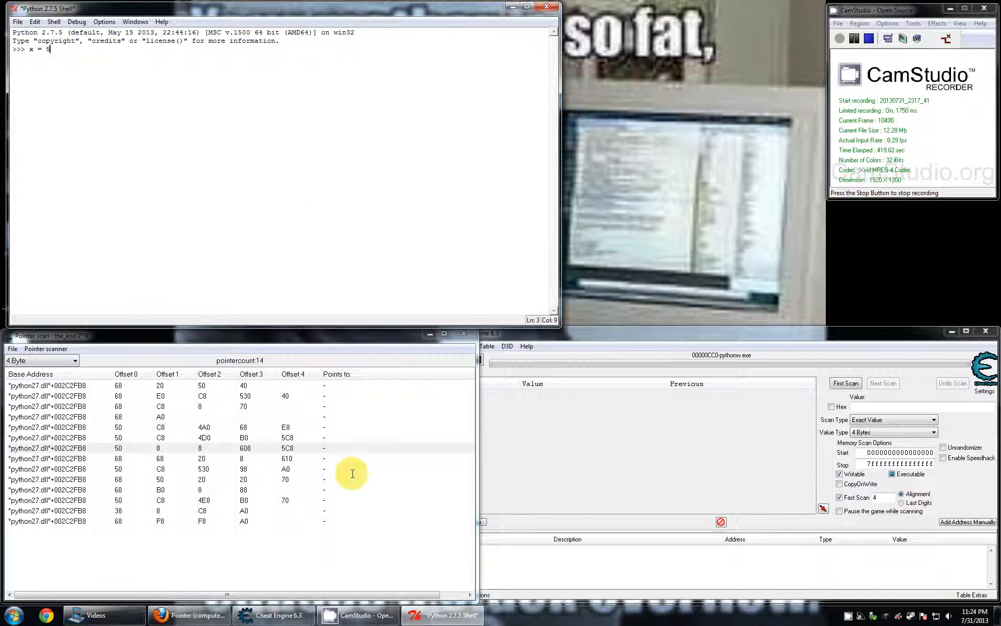
- Attach Cheat Engine to the 00001574-pythonw.exe process of the restarted shell
{"action": "left_click", "coordinate": [565, 402]}
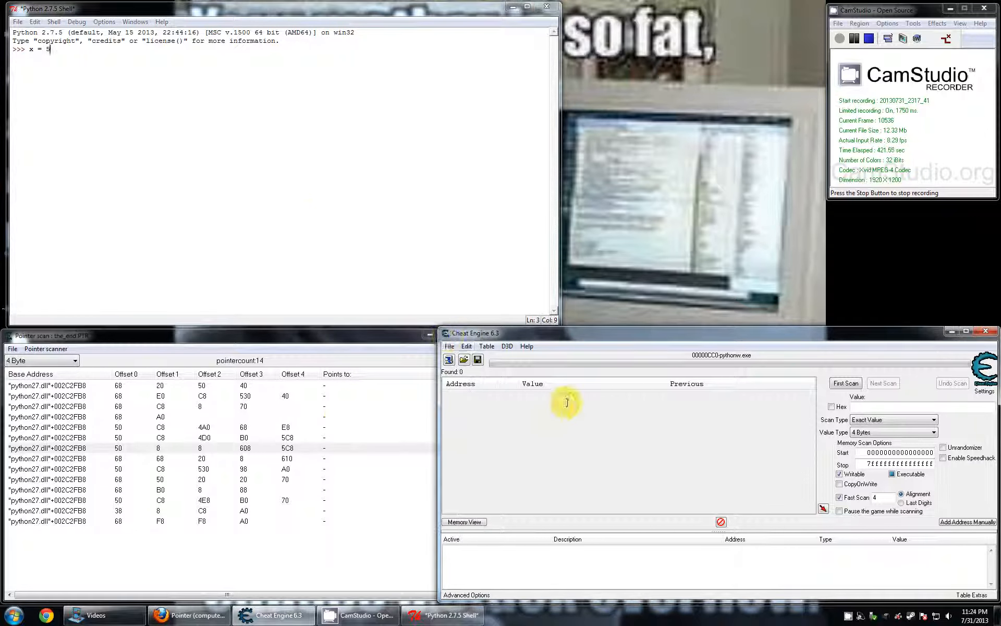
{"action": "left_click", "coordinate": [448, 360]}
{"action": "scroll", "coordinate": [725, 453], "scroll_direction": "down", "scroll_amount": 1}
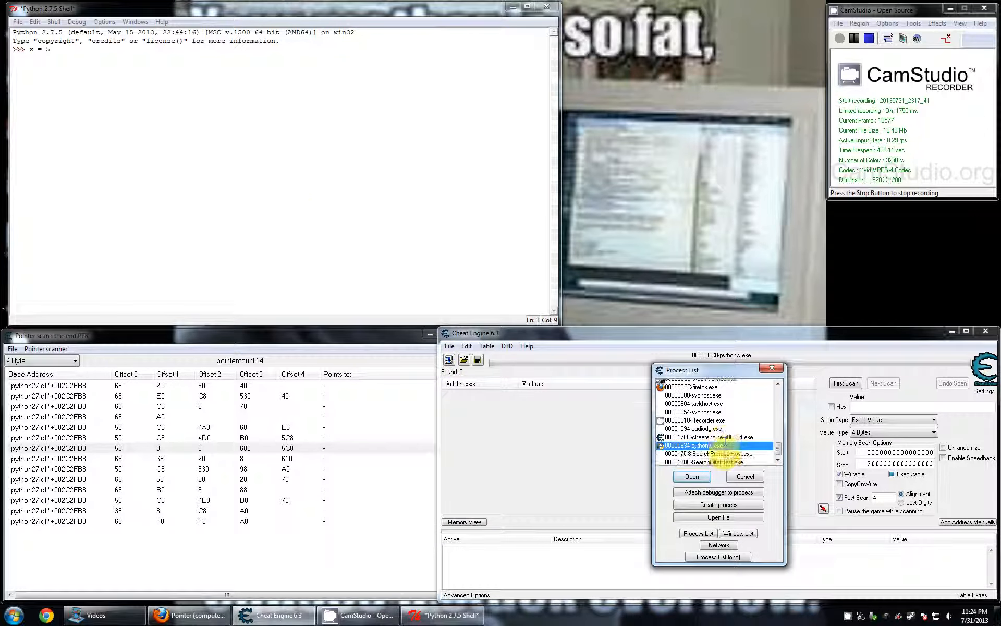
{"action": "left_click", "coordinate": [722, 457]}
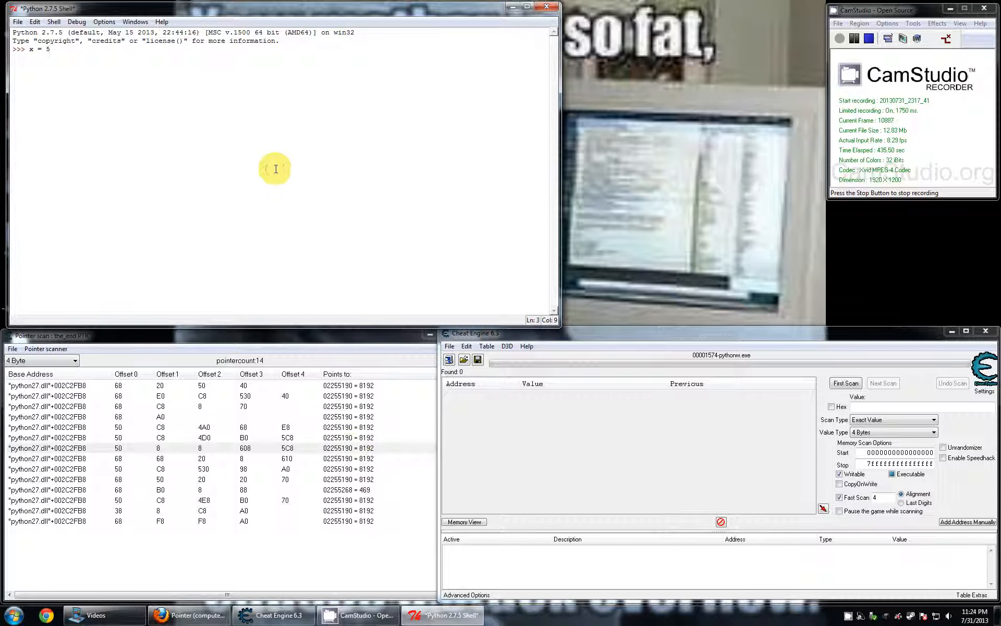
- Run x = 5 in the Python shell, check the pointer targets, and reassign x to 123
{"action": "key", "text": "Return"}
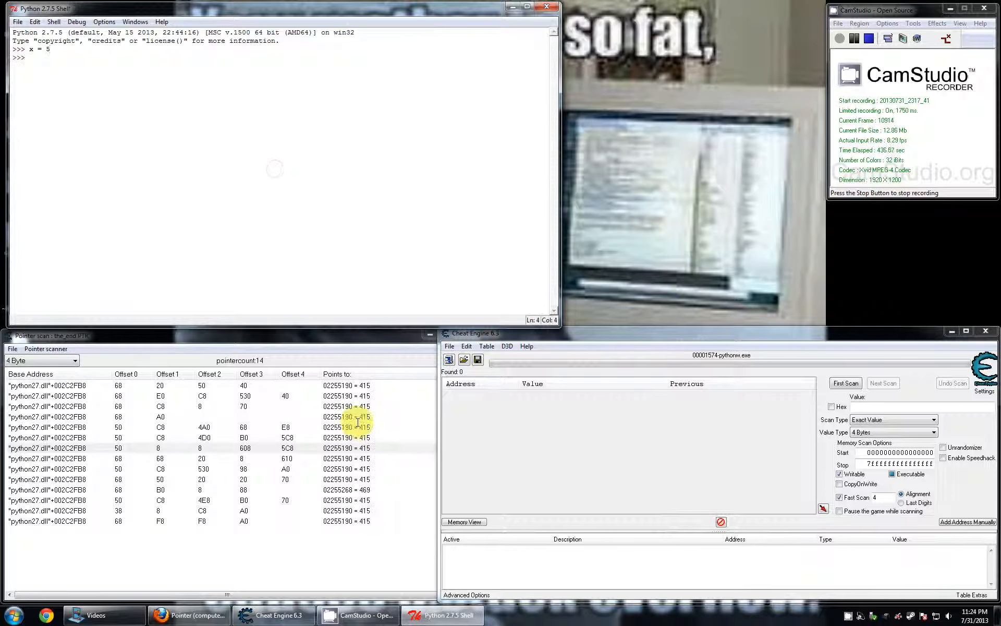
{"action": "left_click", "coordinate": [282, 445]}
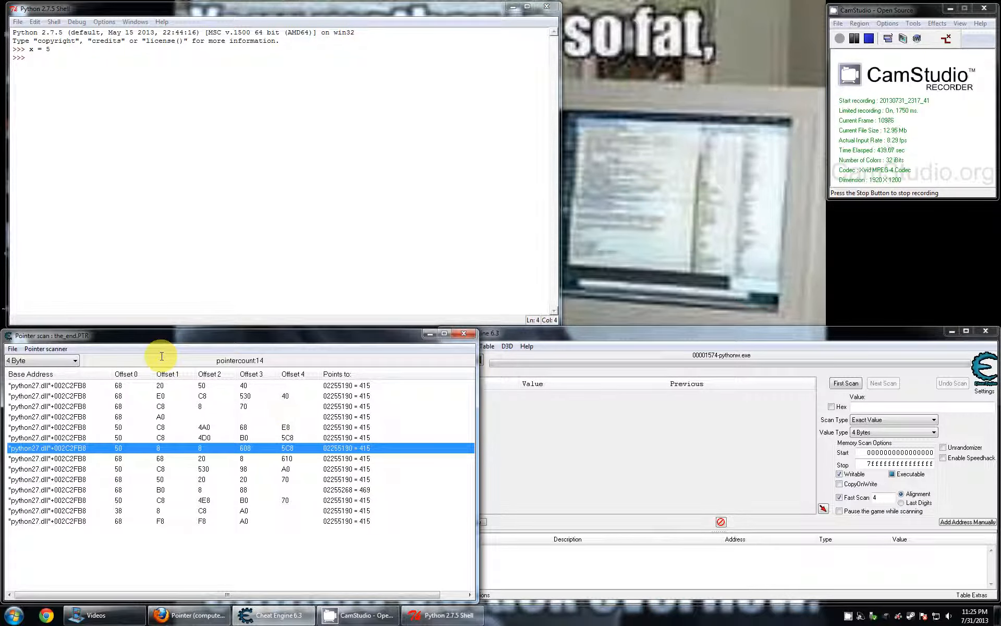
{"action": "left_click", "coordinate": [197, 142]}
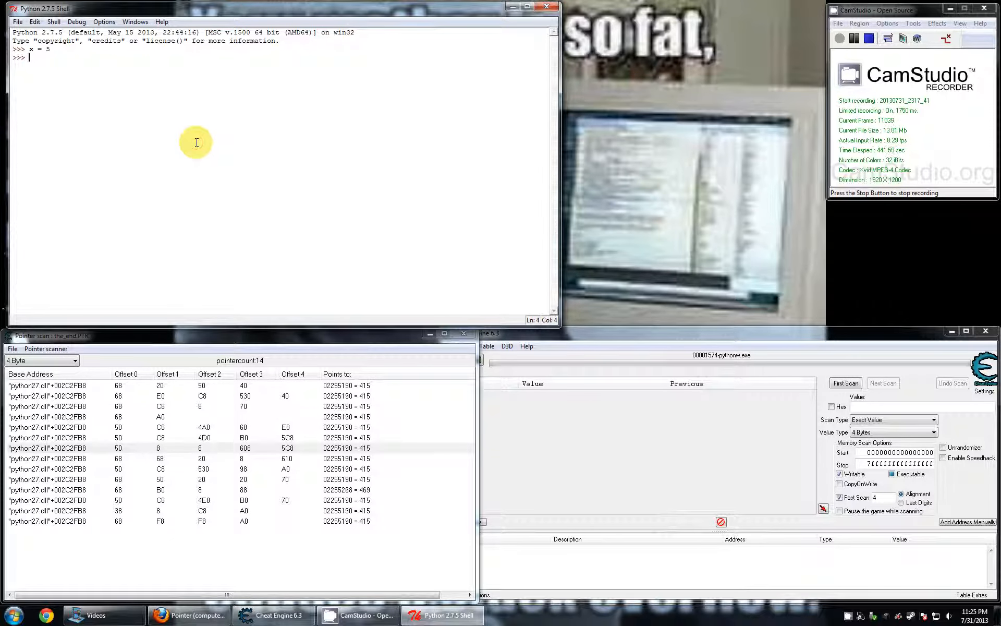
{"action": "type", "text": "x = 123"}
{"action": "key", "text": "Return"}
- Close the Python shell holding the x assignments and launch a fresh IDLE session
{"action": "left_click", "coordinate": [558, 11]}
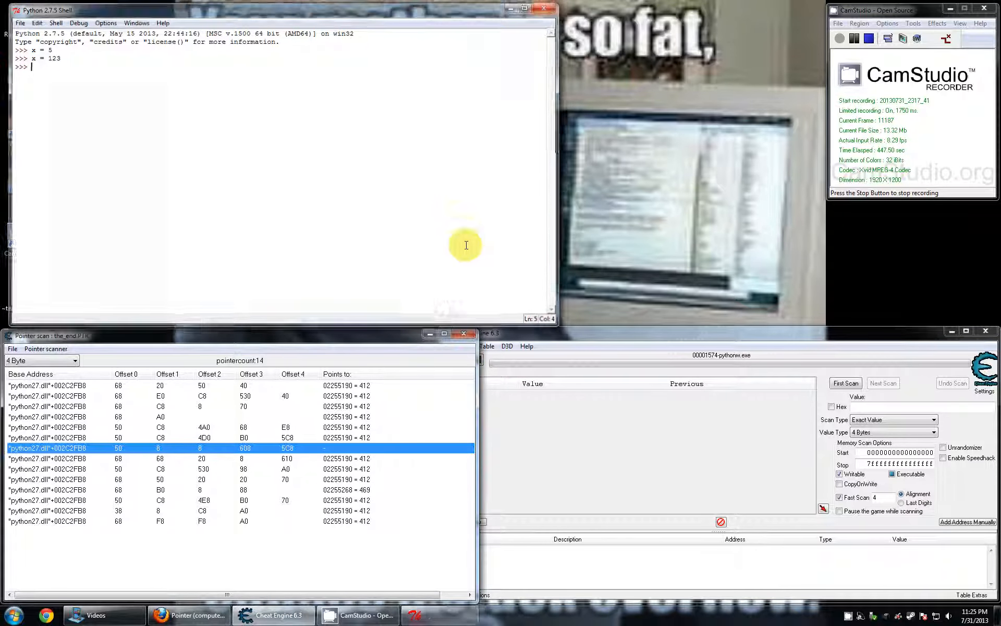
{"action": "left_click", "coordinate": [637, 456]}
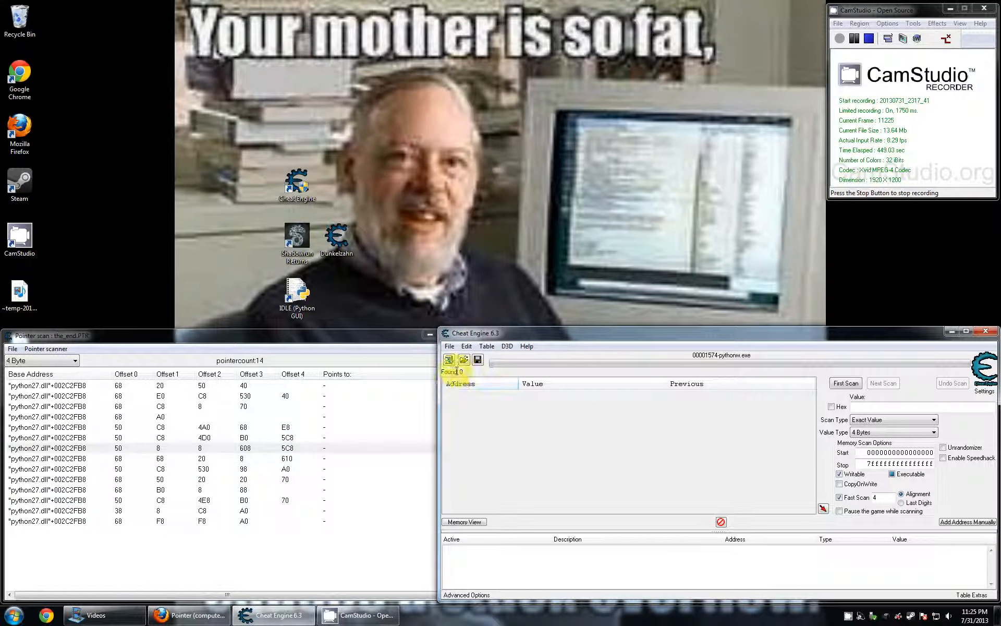
{"action": "left_click", "coordinate": [296, 297]}
{"action": "double_click", "coordinate": [297, 299]}
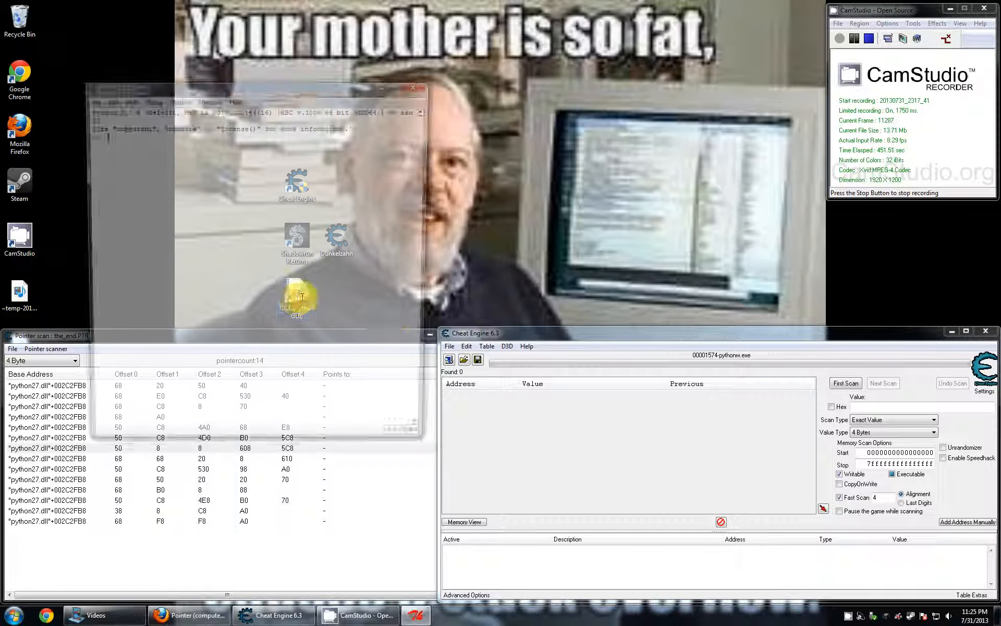
- Move and widen the new Python shell window so the pointer scan and Cheat Engine windows stay uncovered
{"action": "left_click_drag", "start_coordinate": [203, 86], "coordinate": [127, 10]}
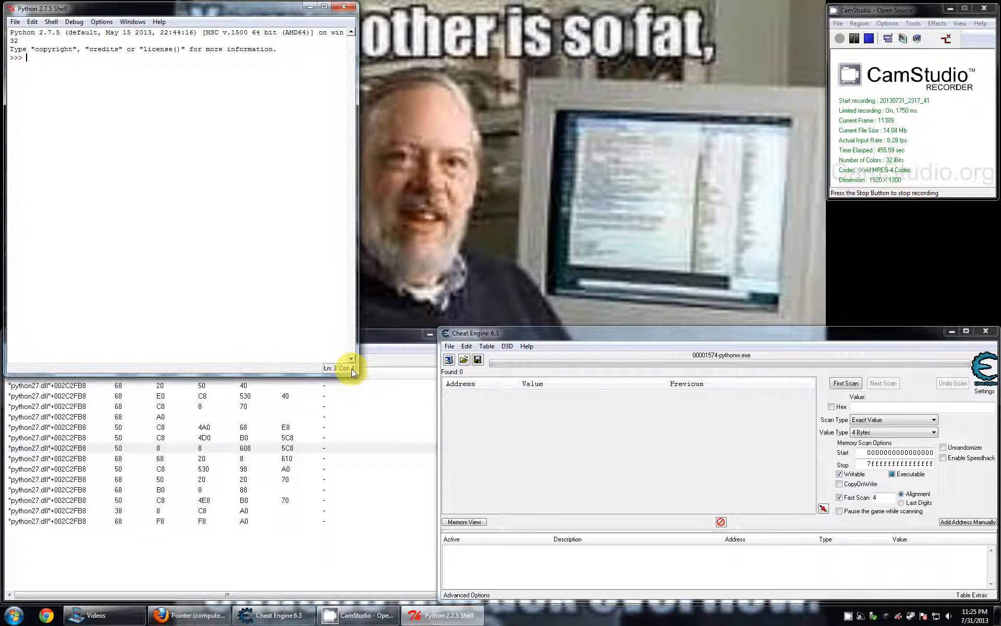
{"action": "left_click_drag", "start_coordinate": [357, 365], "coordinate": [574, 339]}
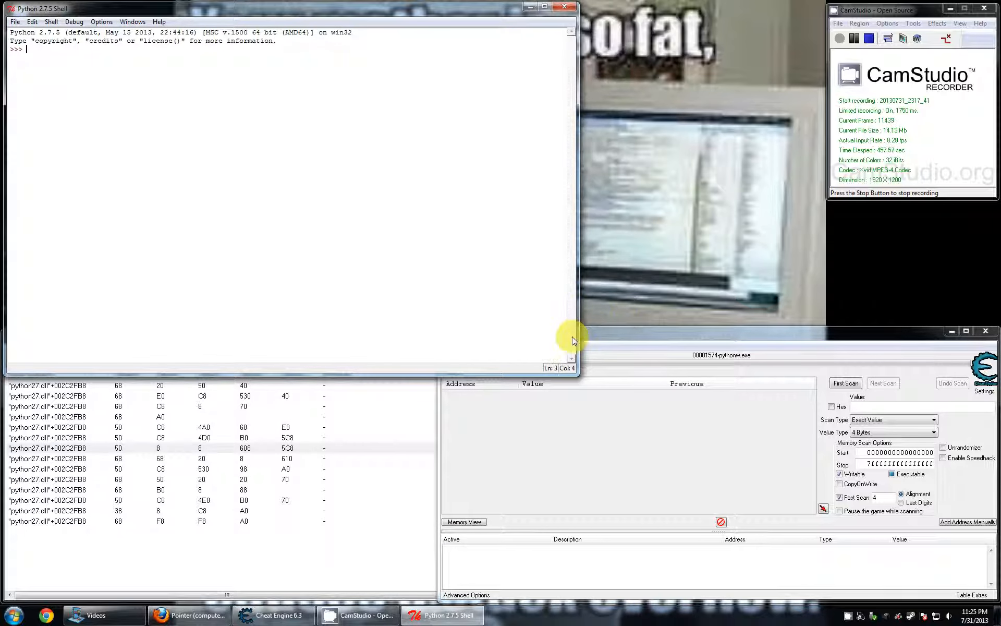
{"action": "left_click", "coordinate": [577, 378]}
{"action": "left_click", "coordinate": [515, 274]}
{"action": "left_click_drag", "start_coordinate": [577, 378], "coordinate": [634, 325]}
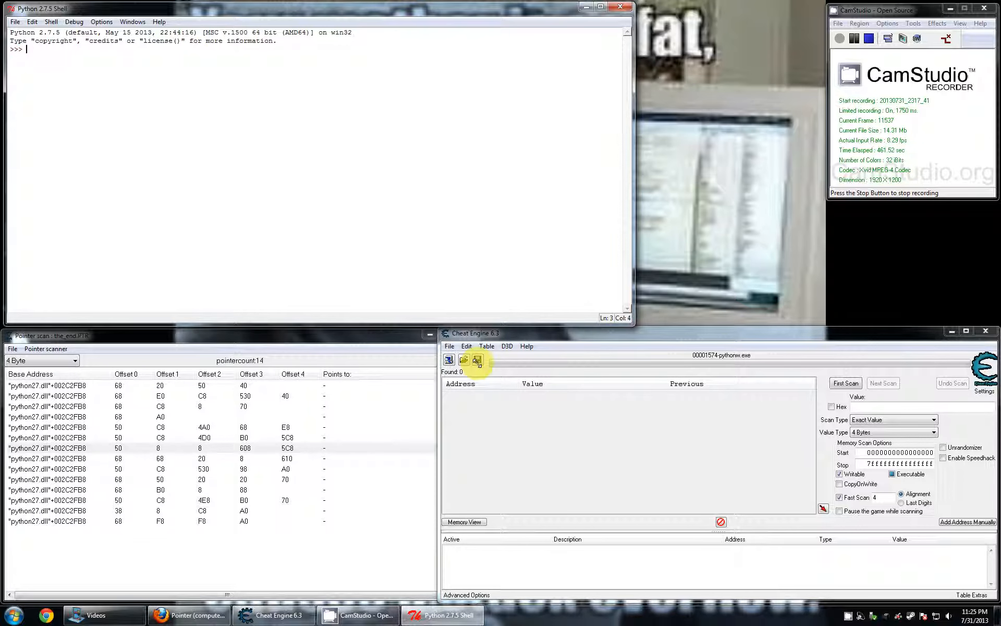
- Attach Cheat Engine to the 000017E4-pythonw.exe process
{"action": "left_click", "coordinate": [447, 360]}
{"action": "left_click", "coordinate": [718, 417]}
{"action": "left_click", "coordinate": [712, 458]}
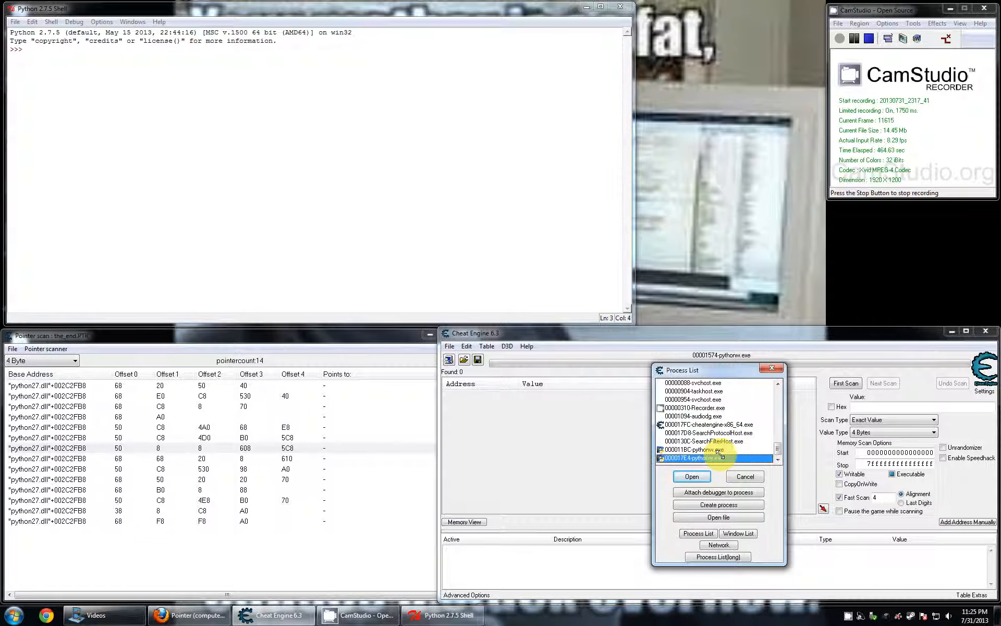
{"action": "left_click", "coordinate": [688, 476]}
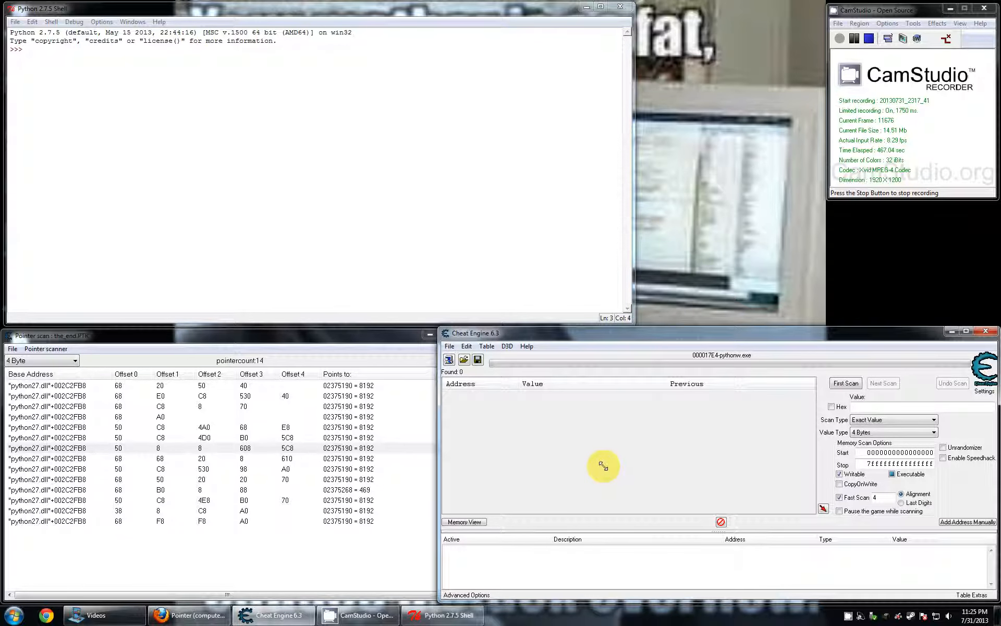
- Assign 123 to a variable named really in the Python shell and print it to compare with the pointer targets
{"action": "left_click", "coordinate": [276, 417]}
{"action": "left_click", "coordinate": [301, 263]}
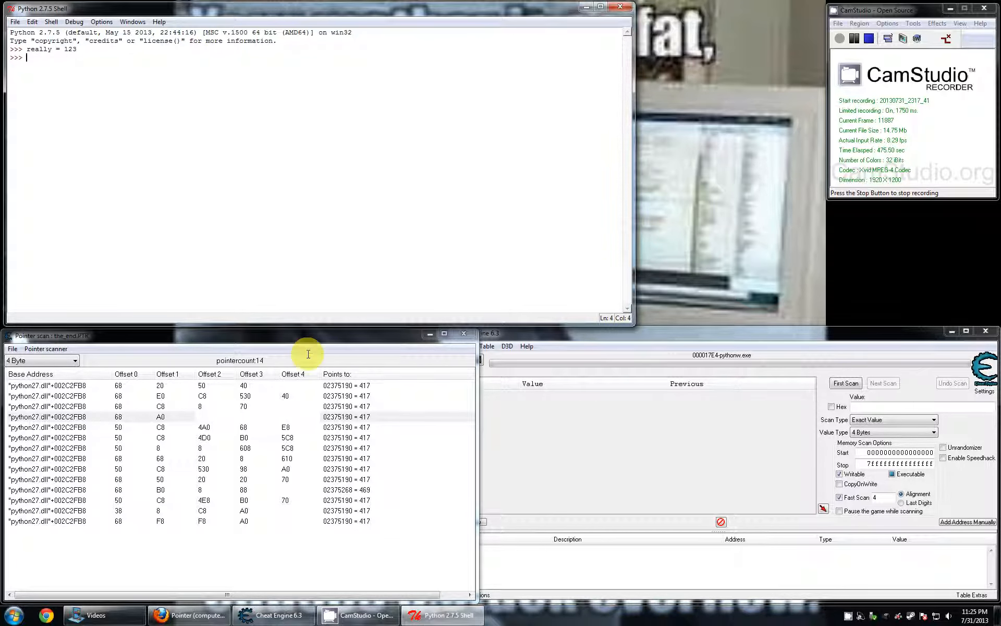
{"action": "left_click", "coordinate": [649, 449]}
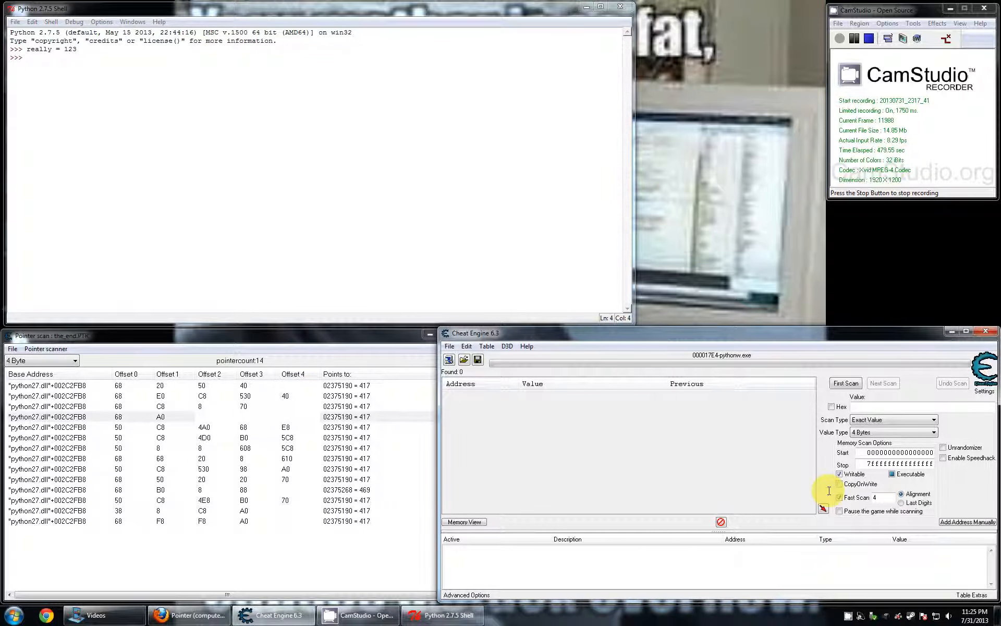
{"action": "left_click", "coordinate": [324, 359]}
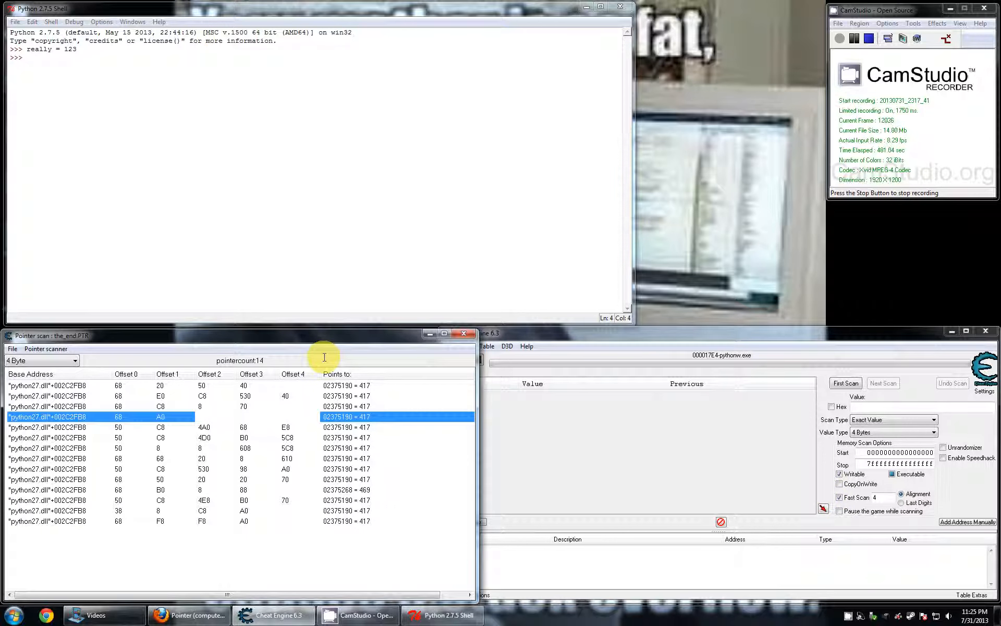
{"action": "left_click", "coordinate": [328, 212]}
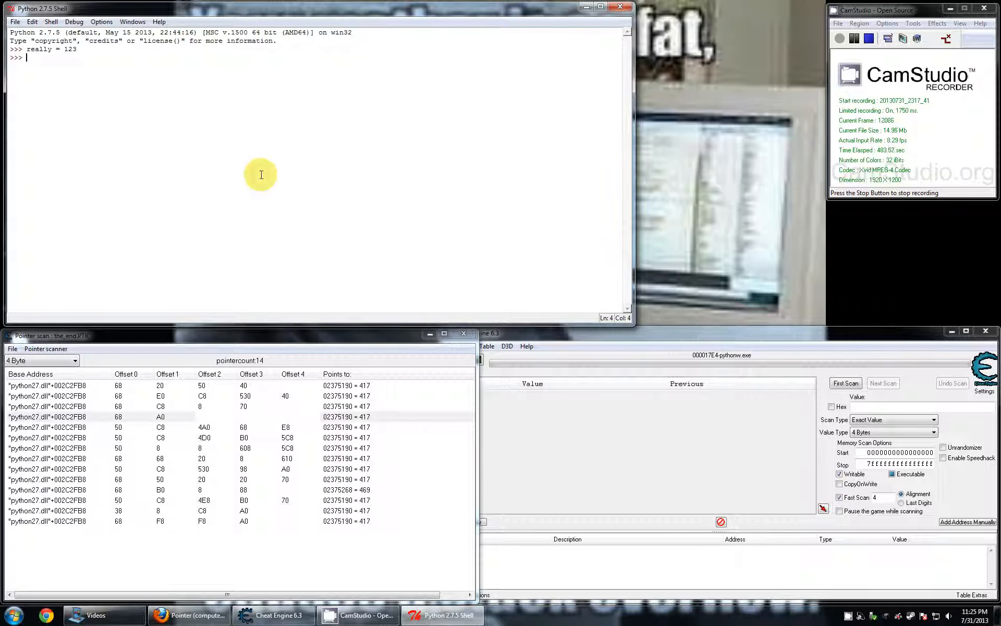
{"action": "type", "text": "really"}
{"action": "key", "text": "Return"}
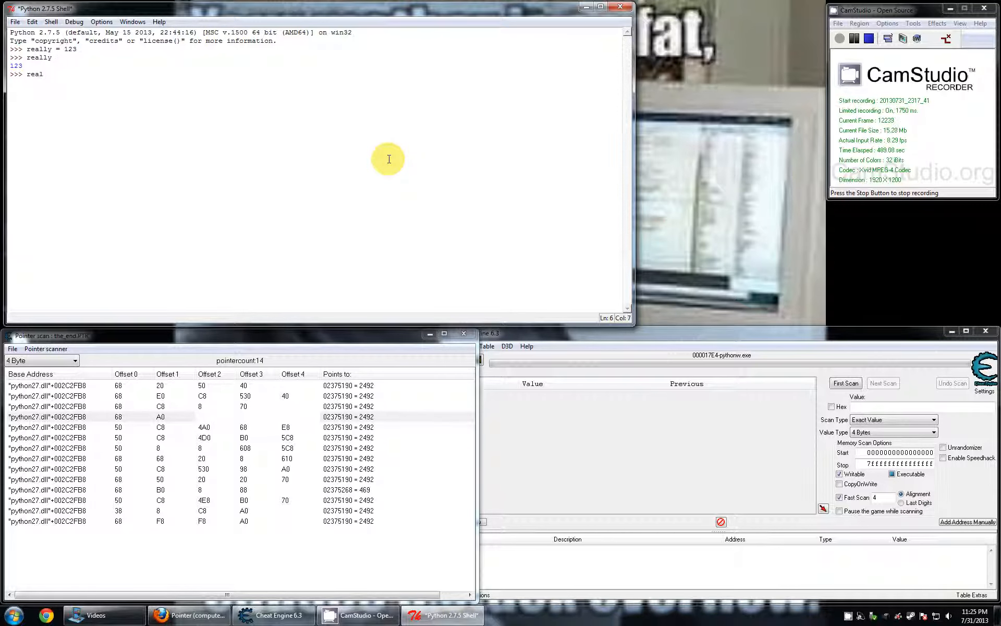
{"action": "left_click", "coordinate": [402, 500]}
{"action": "left_click", "coordinate": [38, 349]}
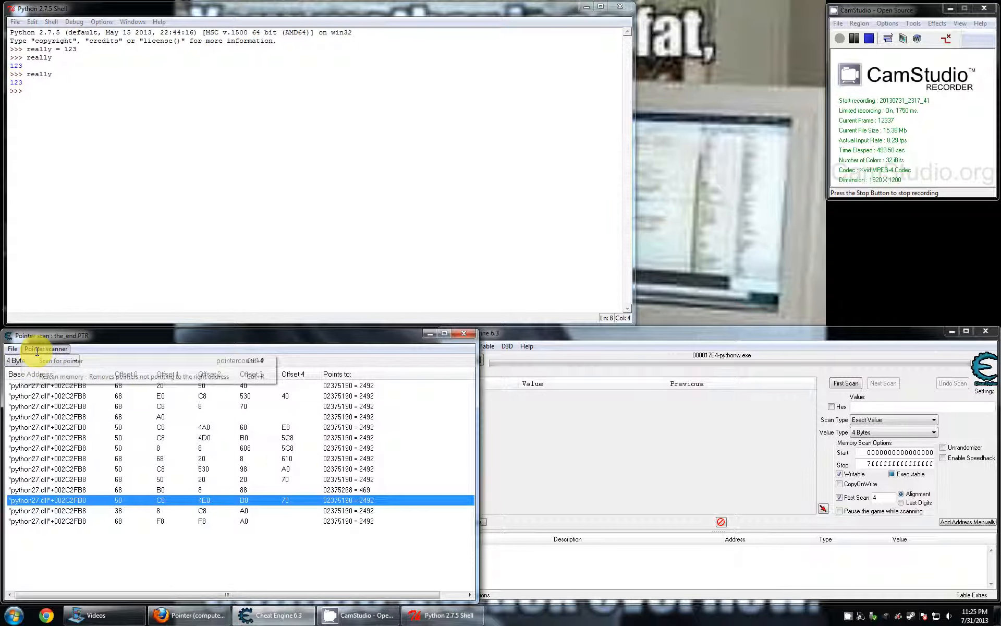
{"action": "left_click", "coordinate": [140, 345]}
- Switch Cheat Engine to the other running pythonw.exe process, listed just above 000017E4
{"action": "left_click", "coordinate": [506, 422]}
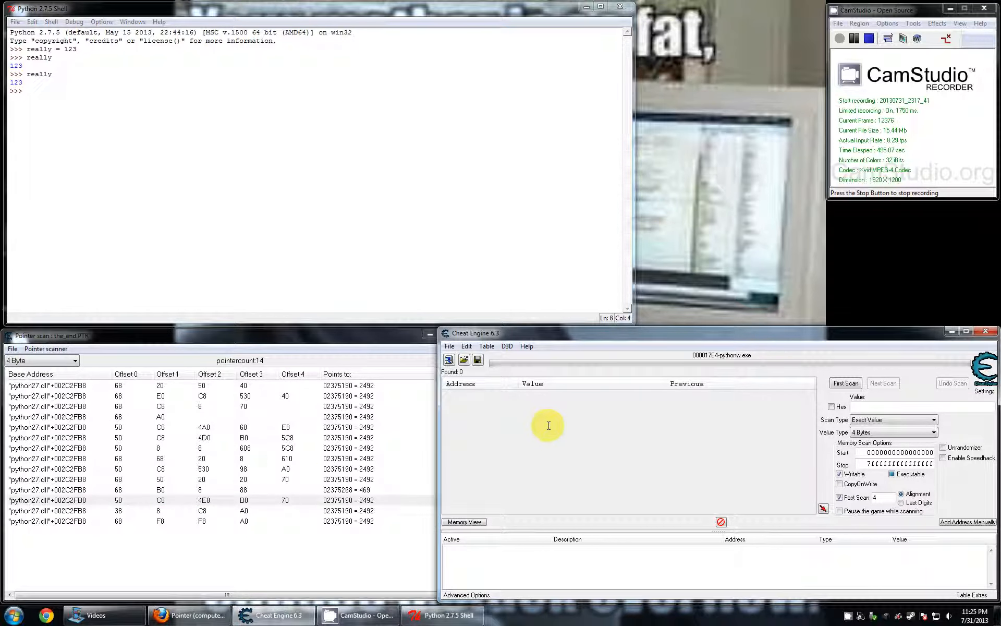
{"action": "left_click", "coordinate": [448, 360]}
{"action": "left_click", "coordinate": [710, 449]}
{"action": "left_click", "coordinate": [693, 475]}
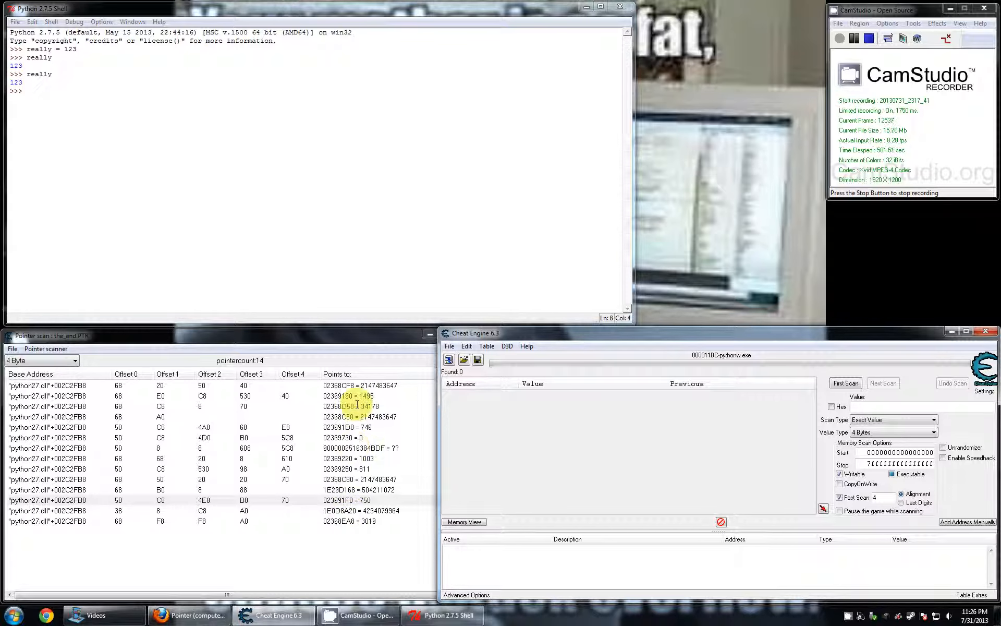
- Switch Cheat Engine back to the 000017E4-pythonw.exe process
{"action": "left_click", "coordinate": [448, 359]}
{"action": "scroll", "coordinate": [709, 417], "scroll_direction": "down", "scroll_amount": 3}
{"action": "left_click", "coordinate": [701, 458]}
{"action": "left_click", "coordinate": [700, 476]}
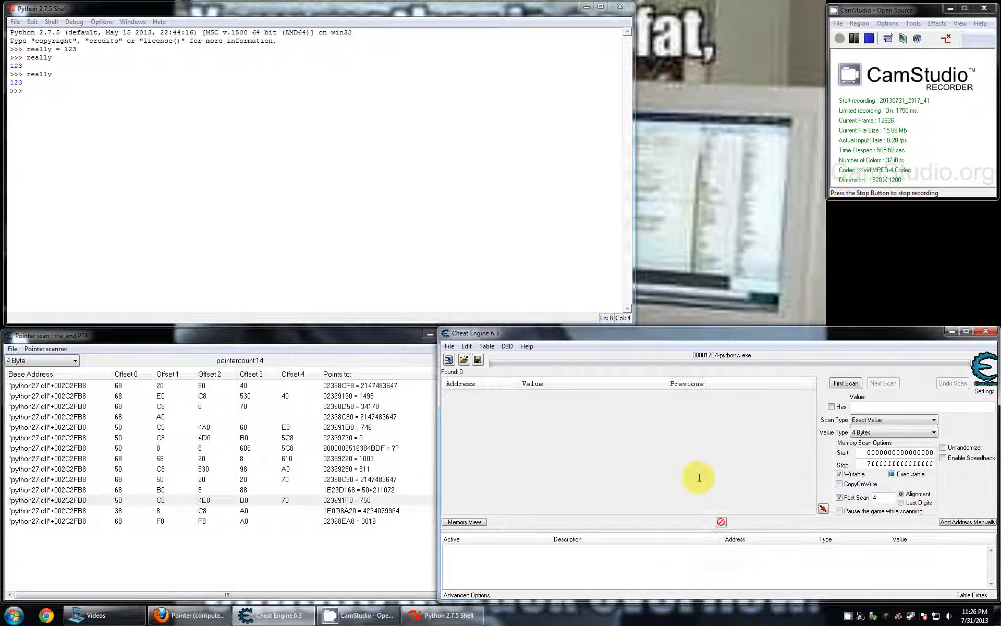
- Close the Python shell, abandoning a new assignment to really, and check Task Manager for leftover Python processes
{"action": "left_click", "coordinate": [345, 274]}
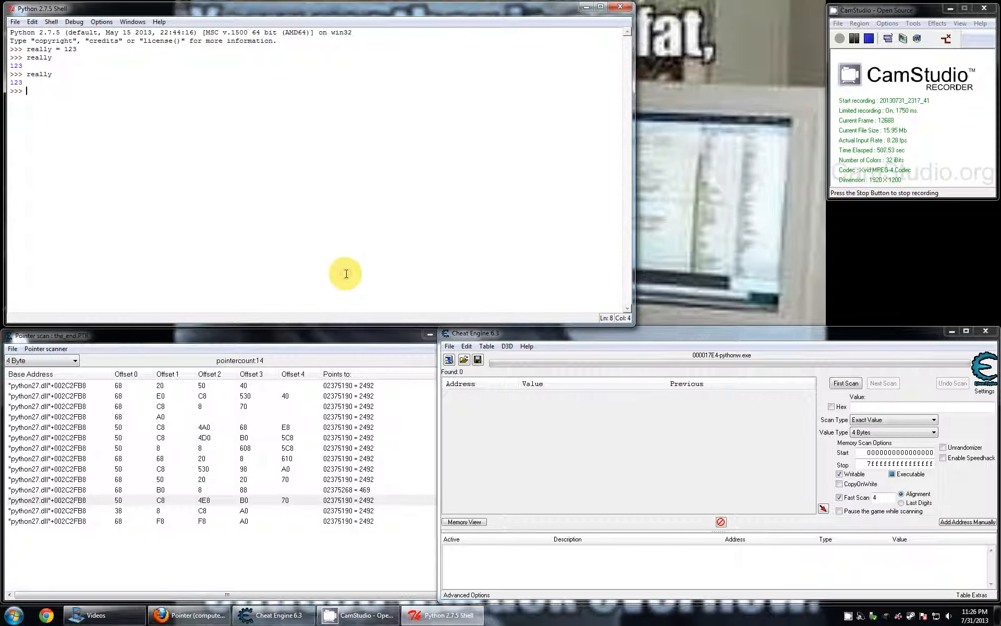
{"action": "type", "text": "really ="}
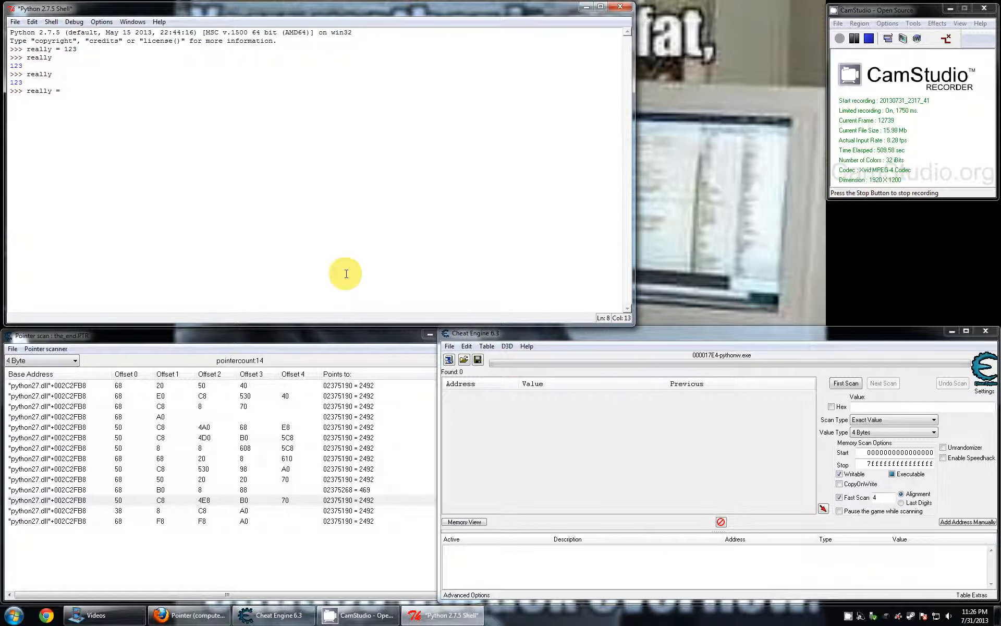
{"action": "left_click", "coordinate": [620, 6]}
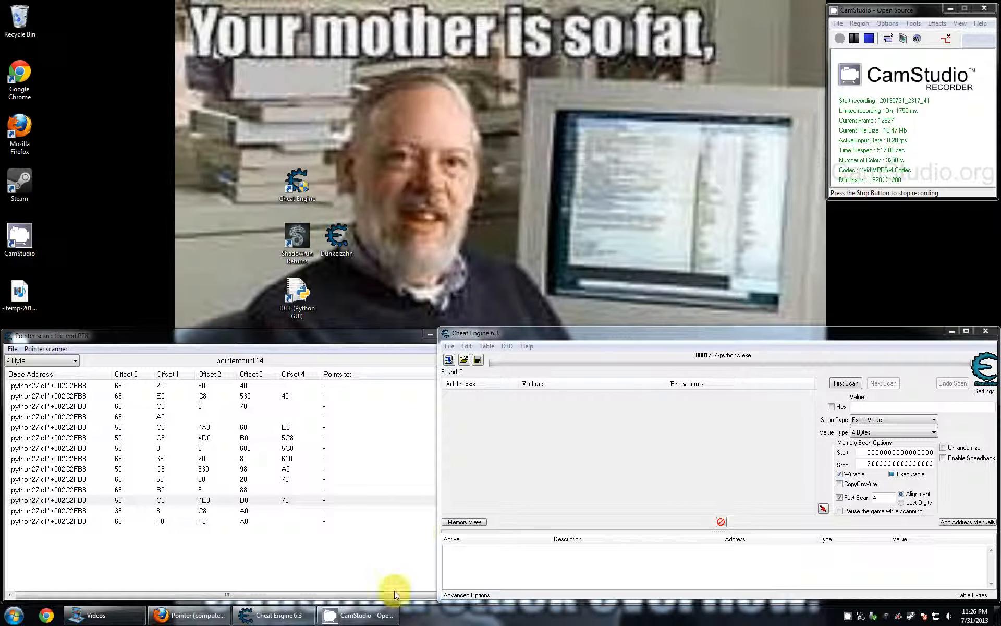
{"action": "right_click", "coordinate": [495, 614]}
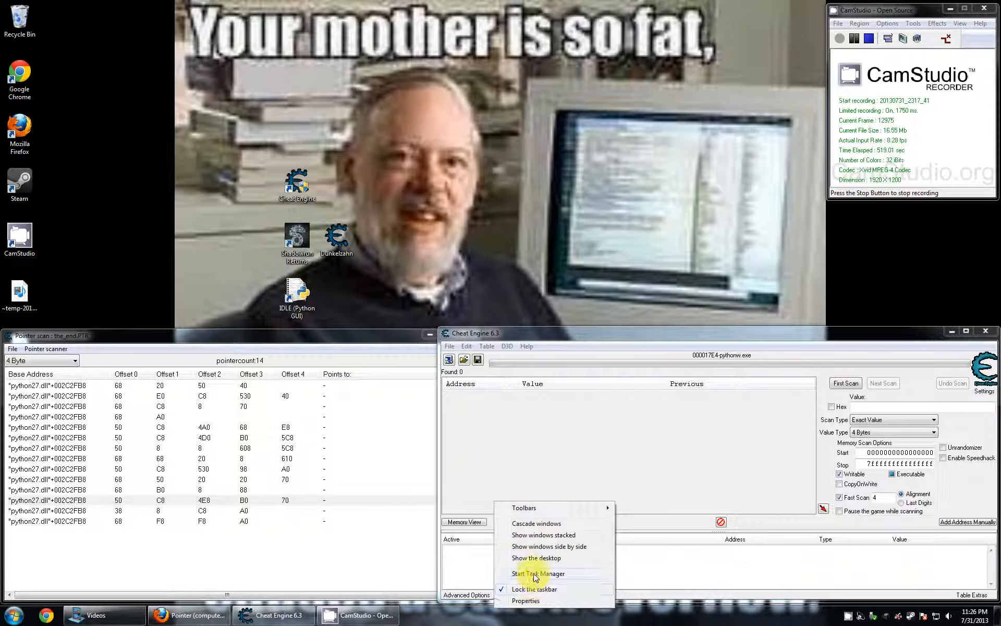
{"action": "left_click", "coordinate": [532, 573]}
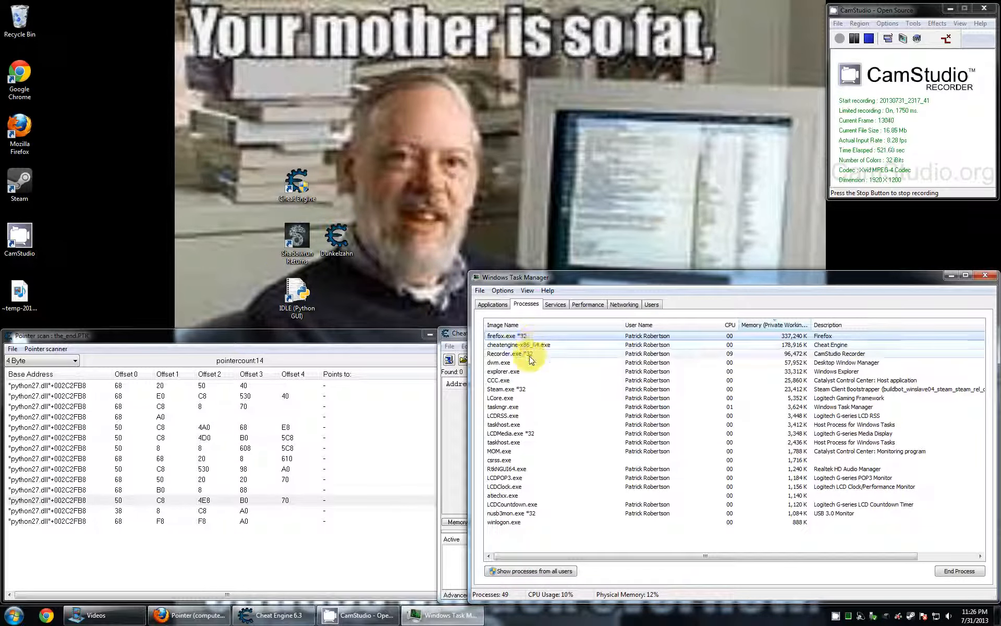
{"action": "left_click", "coordinate": [984, 276]}
- Launch a fresh IDLE Python shell and move and widen its window above the pointer scan and Cheat Engine windows
{"action": "double_click", "coordinate": [295, 302]}
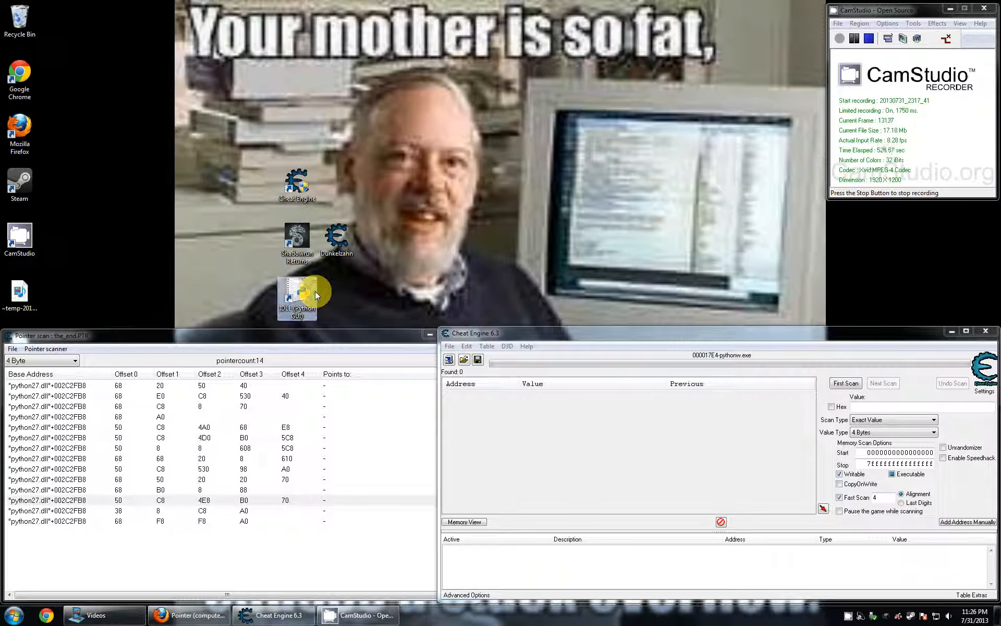
{"action": "left_click_drag", "start_coordinate": [290, 132], "coordinate": [176, 15]}
{"action": "left_click_drag", "start_coordinate": [357, 374], "coordinate": [842, 316]}
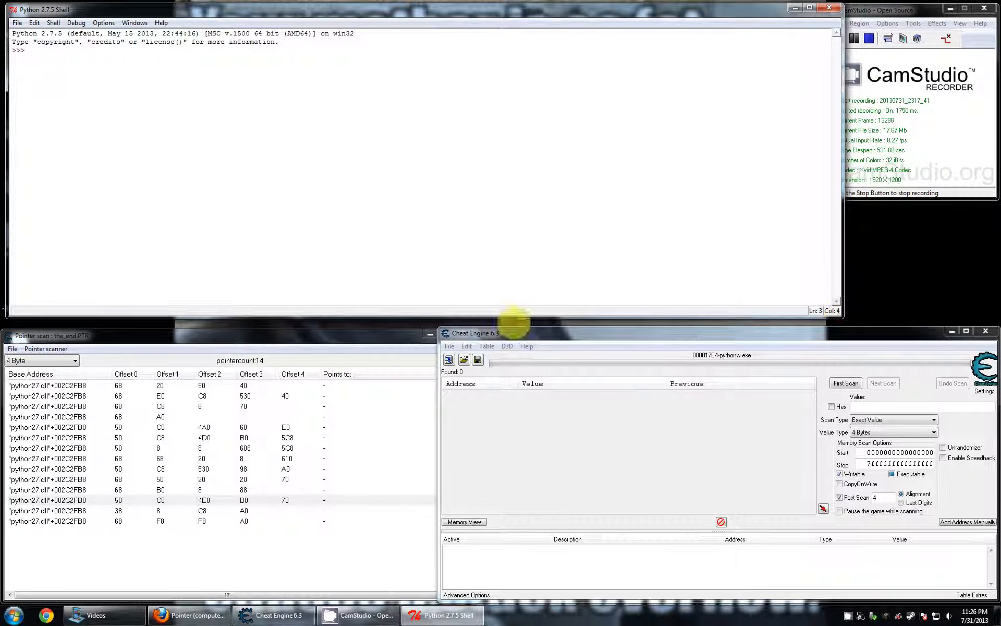
- Attach Cheat Engine to the last pythonw.exe in the process list, 000016A4-pythonw.exe
{"action": "left_click", "coordinate": [449, 359]}
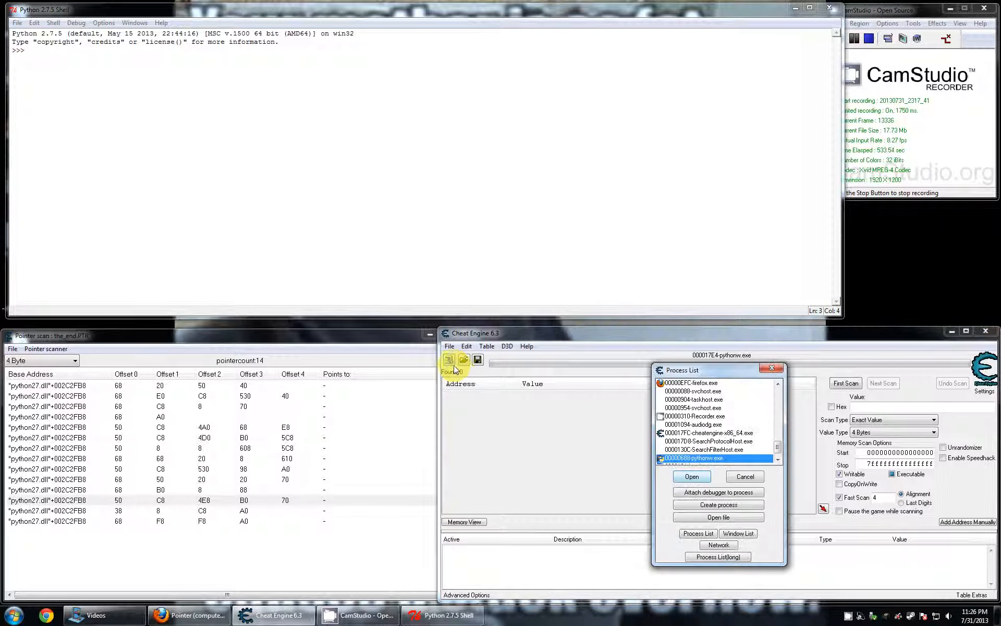
{"action": "scroll", "coordinate": [699, 416], "scroll_direction": "down", "scroll_amount": 3}
{"action": "left_click", "coordinate": [699, 458]}
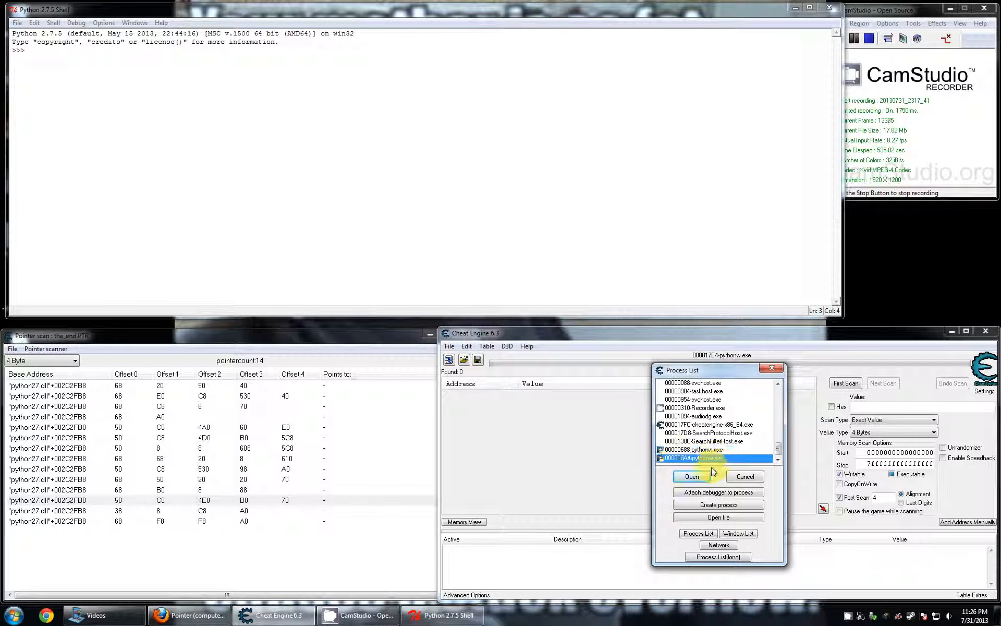
{"action": "left_click", "coordinate": [694, 476]}
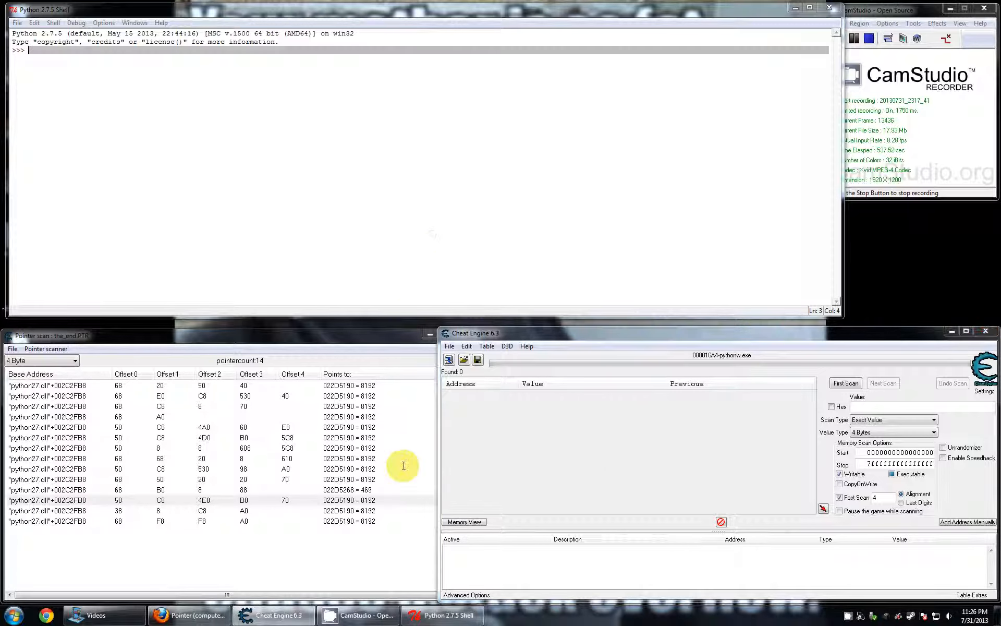
- Assign 59283 to a variable named what_the_hell in the Python shell and run a first exact-value scan for 59283
{"action": "left_click", "coordinate": [327, 236]}
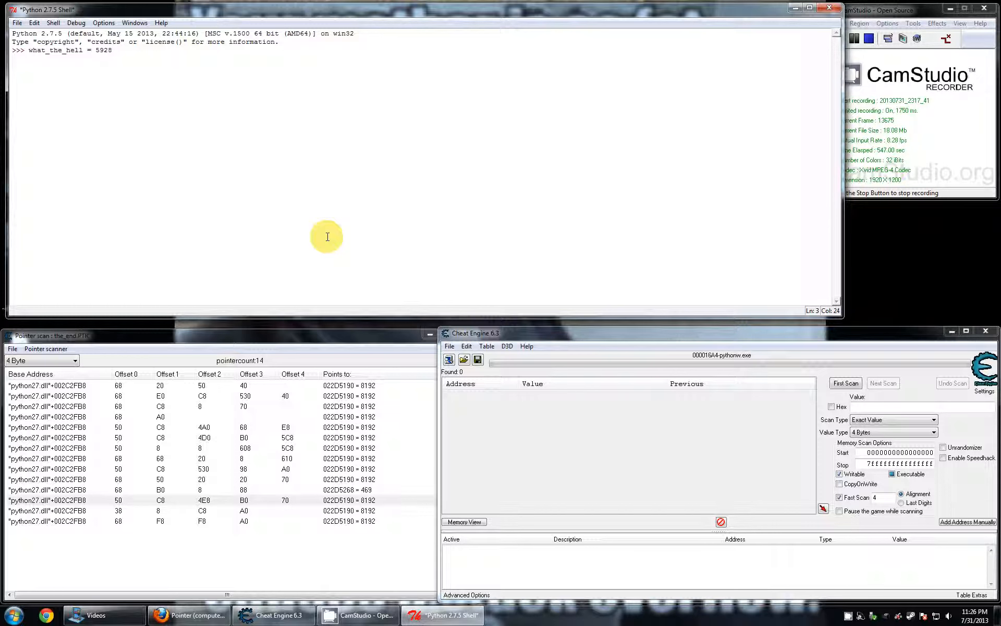
{"action": "key", "text": "Return"}
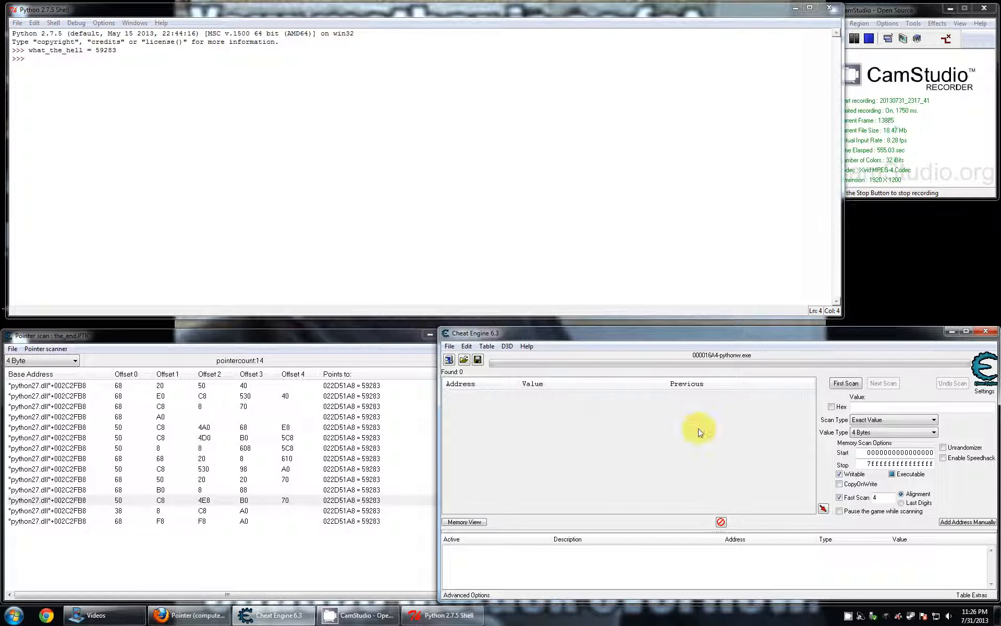
{"action": "left_click", "coordinate": [864, 407]}
{"action": "type", "text": "59283"}
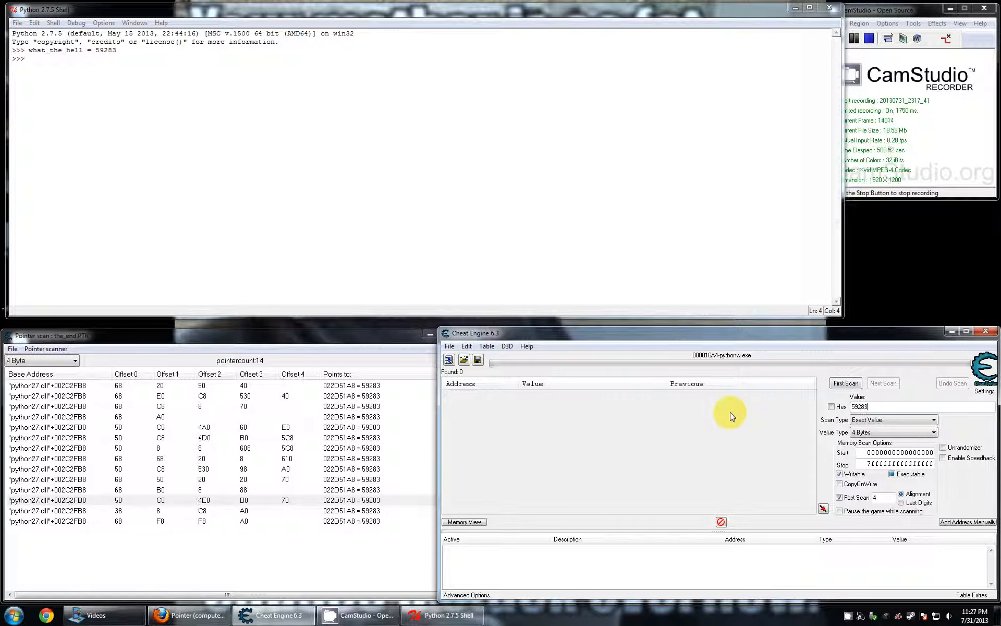
{"action": "key", "text": "Return"}
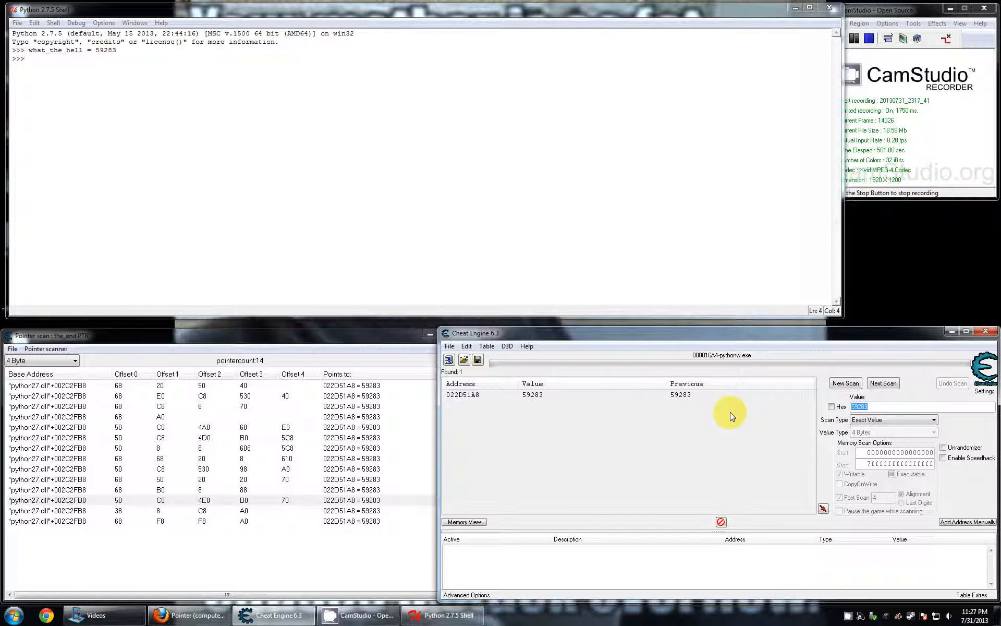
- Add the found address to the Cheat Engine address list and change its value to 55
{"action": "left_click", "coordinate": [480, 397]}
{"action": "double_click", "coordinate": [480, 396]}
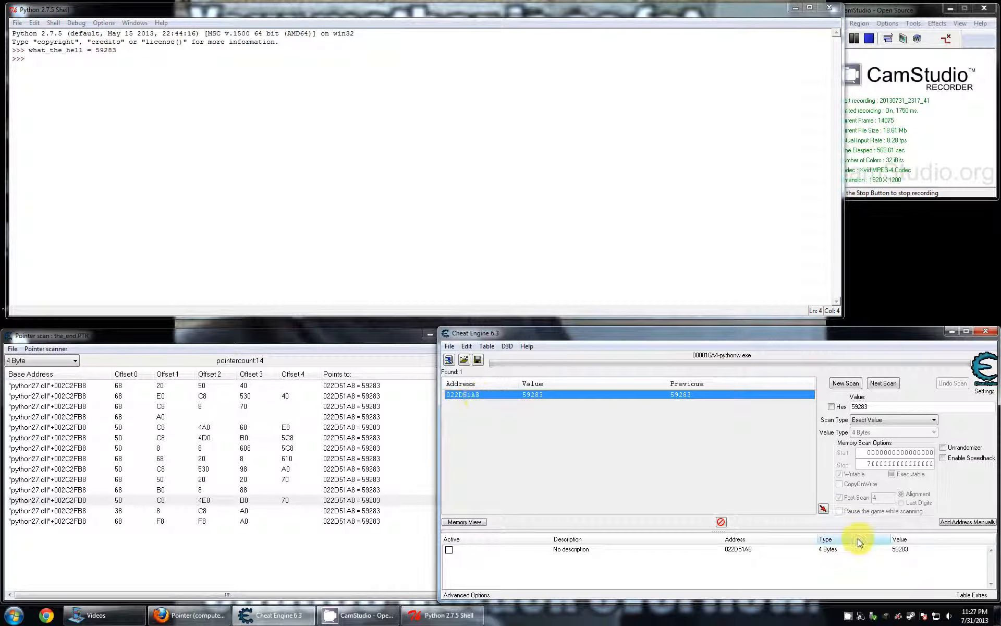
{"action": "double_click", "coordinate": [916, 550]}
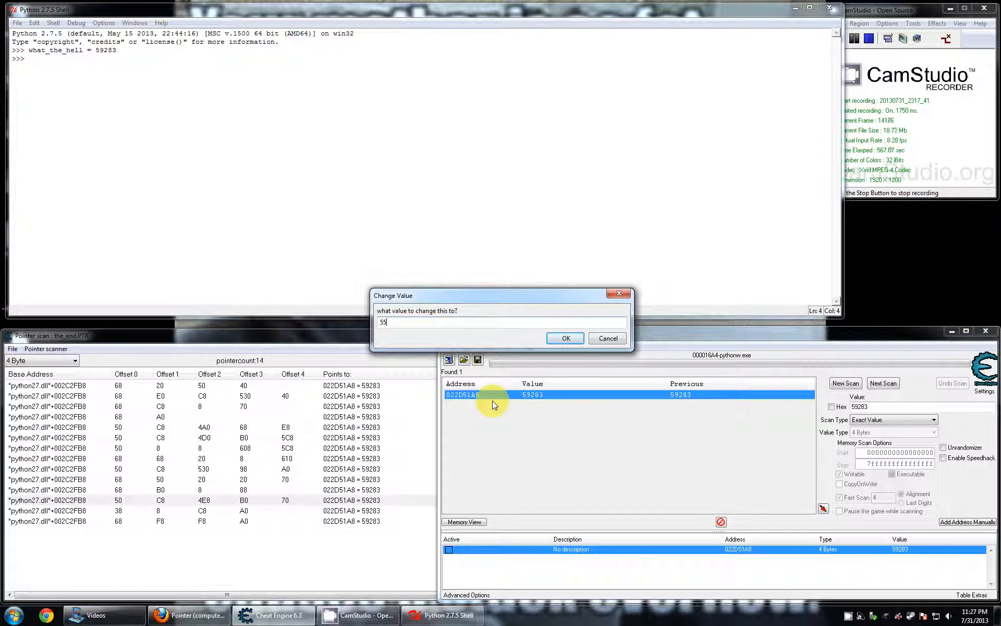
{"action": "key", "text": "Return"}
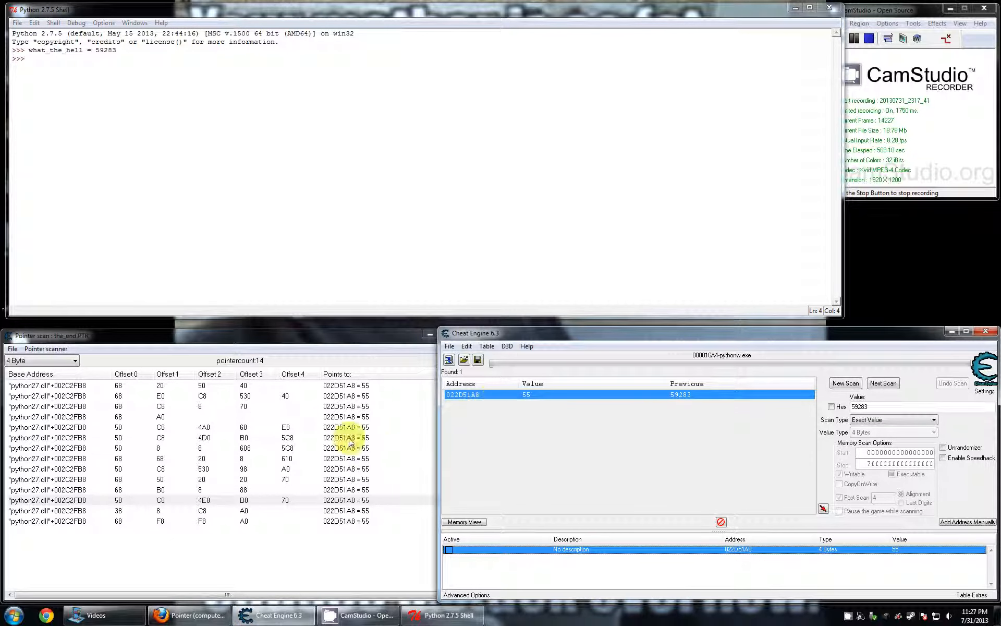
- Print what_the_hell in the Python shell to check the value edited in memory
{"action": "left_click", "coordinate": [285, 176]}
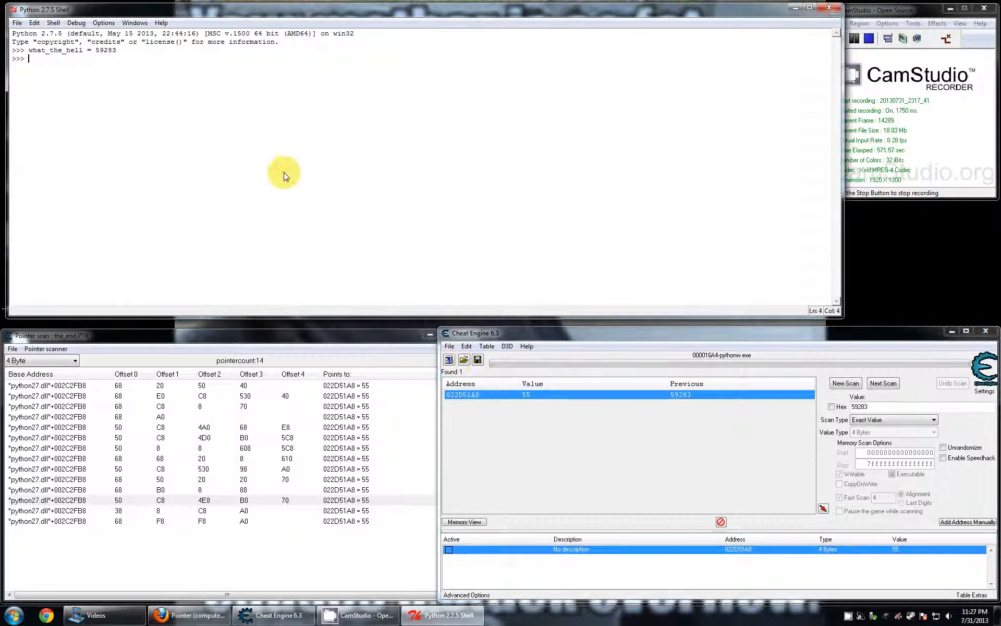
{"action": "type", "text": "what_the_he"}
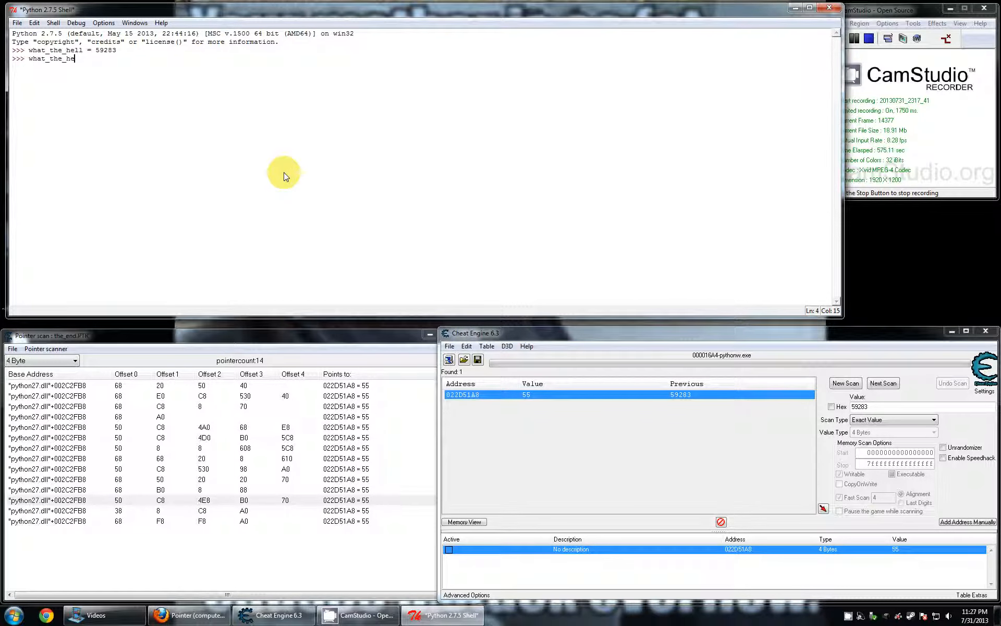
{"action": "type", "text": "ll"}
{"action": "key", "text": "Return"}
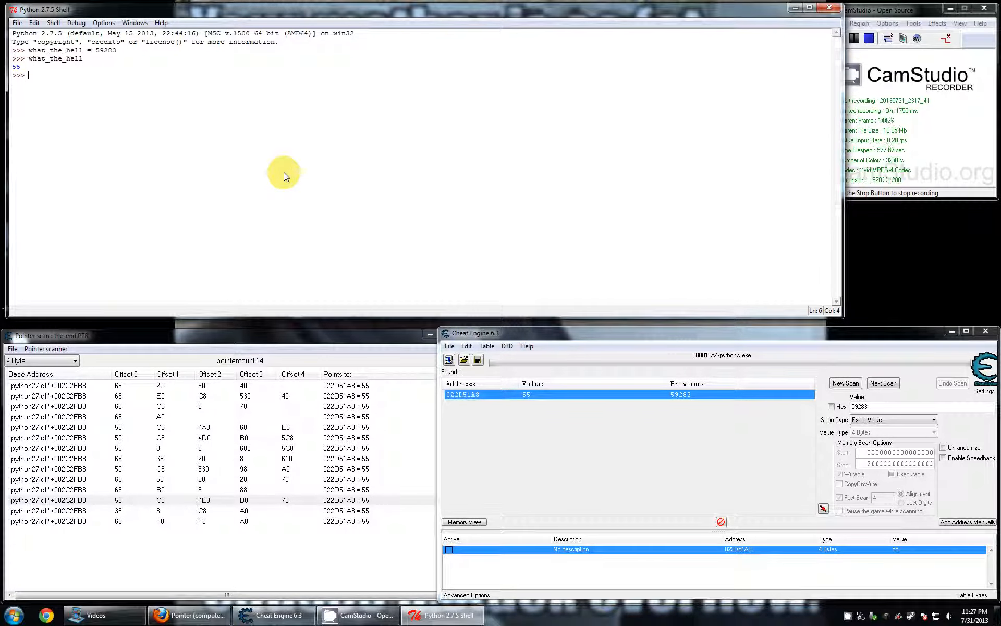
- Narrow the Python shell window so it no longer overlaps the CamStudio window
{"action": "left_click", "coordinate": [279, 410]}
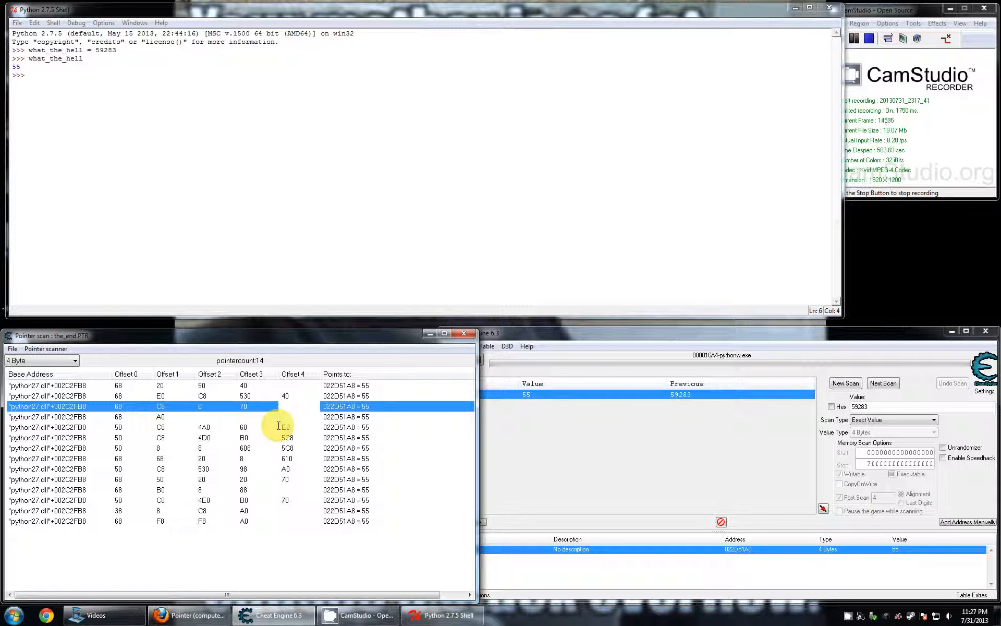
{"action": "left_click", "coordinate": [829, 246]}
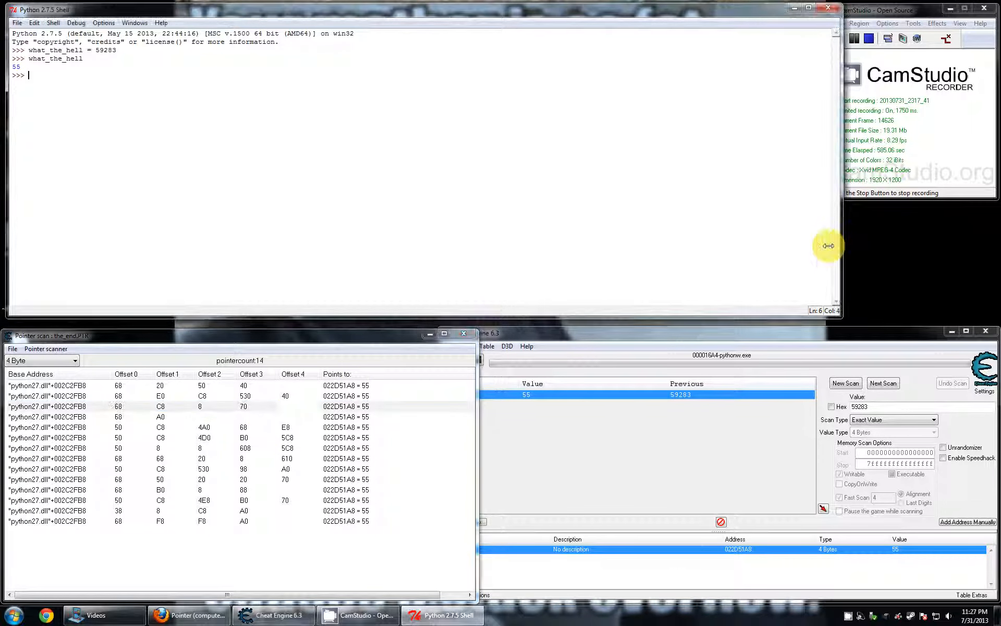
{"action": "left_click_drag", "start_coordinate": [829, 246], "coordinate": [767, 246]}
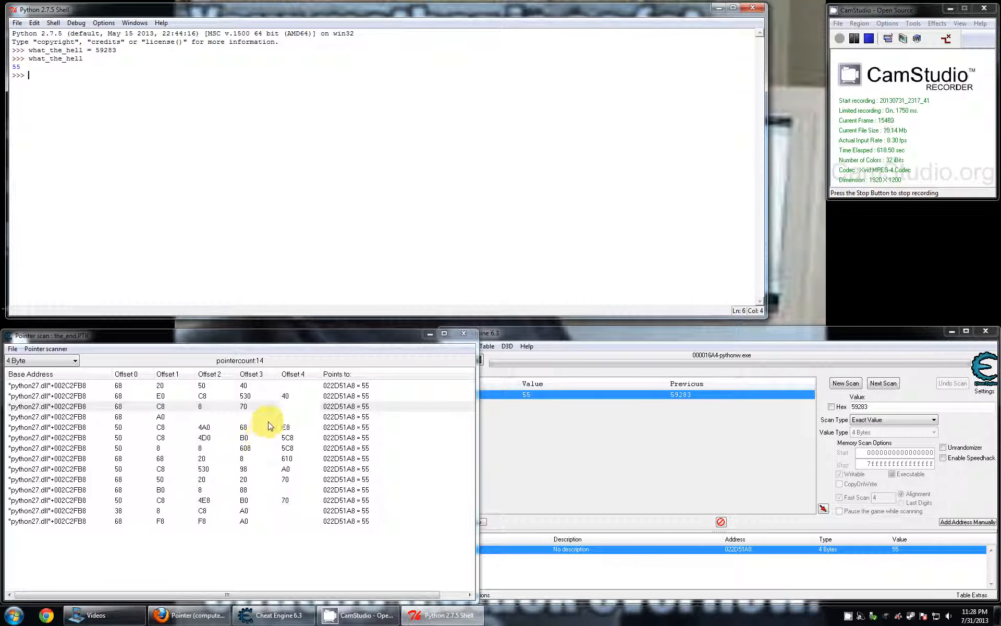
- Add the first pointer scan result, with offsets 68, 20, 50 and 40, to the Cheat Engine address list
{"action": "left_click", "coordinate": [235, 467]}
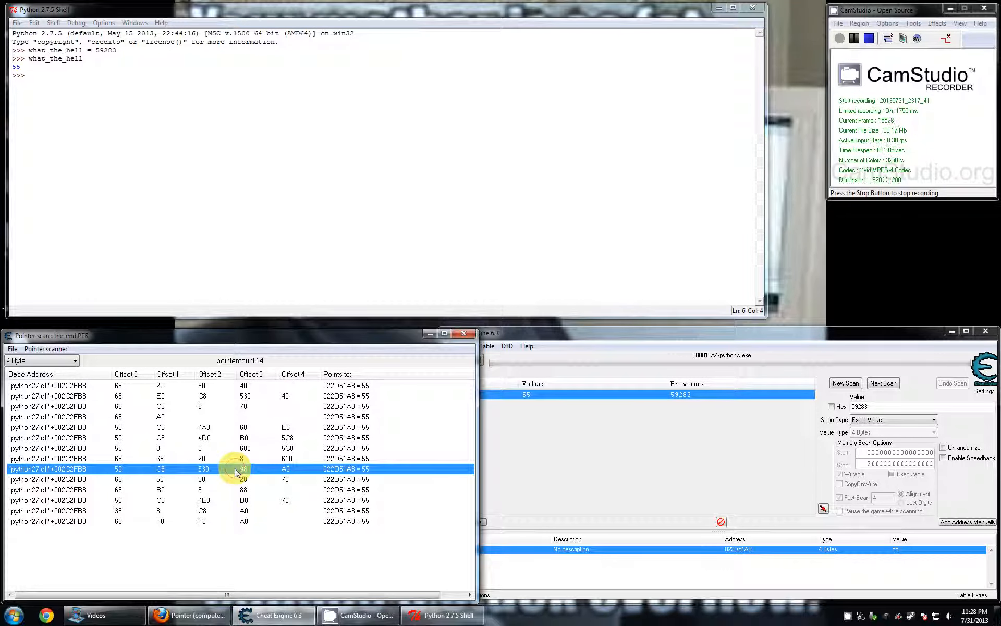
{"action": "left_click", "coordinate": [236, 439]}
{"action": "left_click", "coordinate": [224, 458]}
{"action": "left_click", "coordinate": [230, 449]}
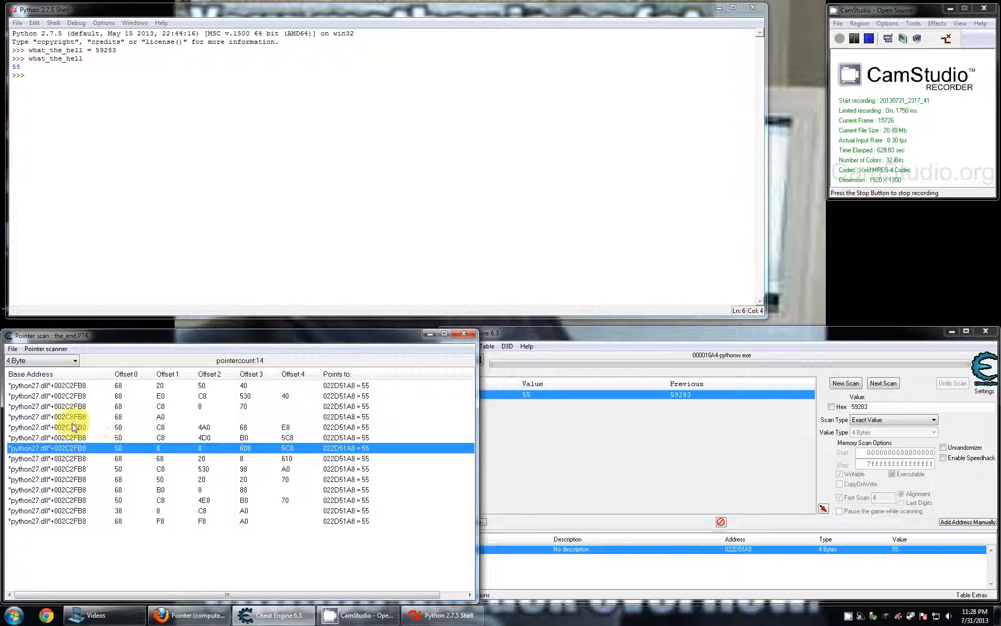
{"action": "double_click", "coordinate": [73, 386]}
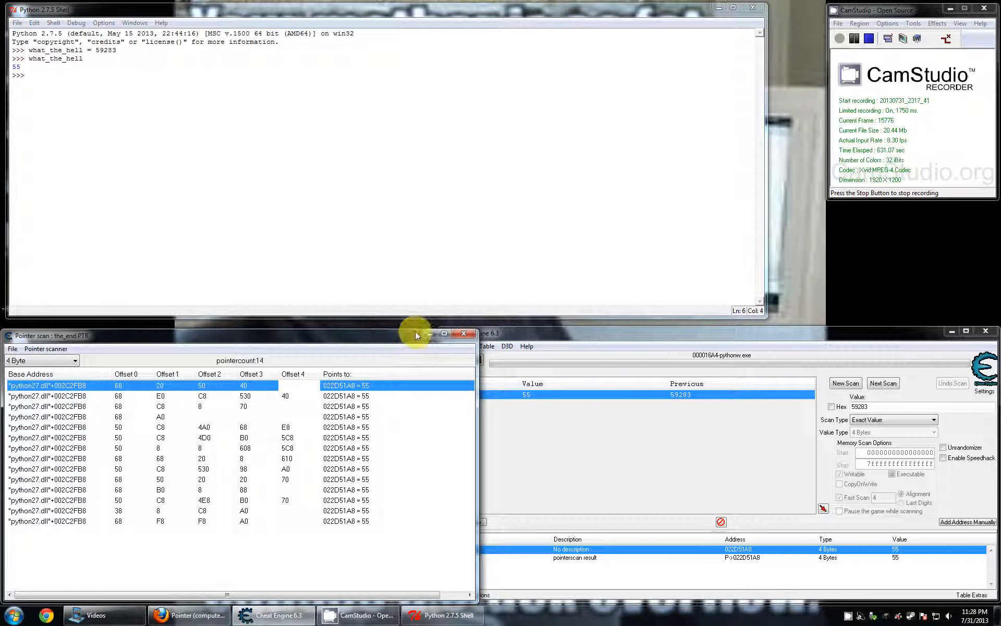
{"action": "left_click", "coordinate": [430, 336]}
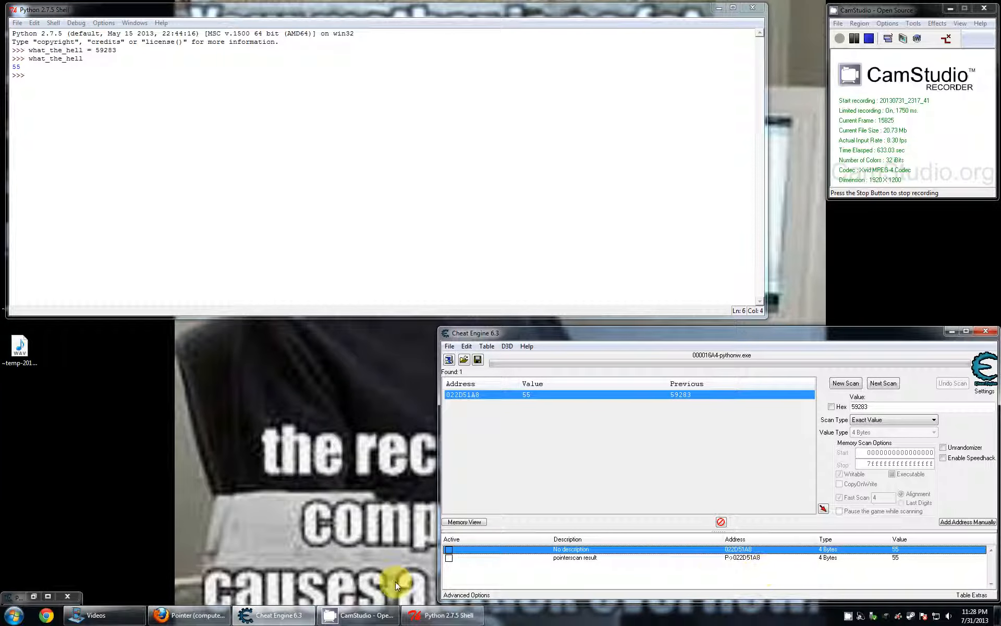
{"action": "left_click", "coordinate": [277, 616]}
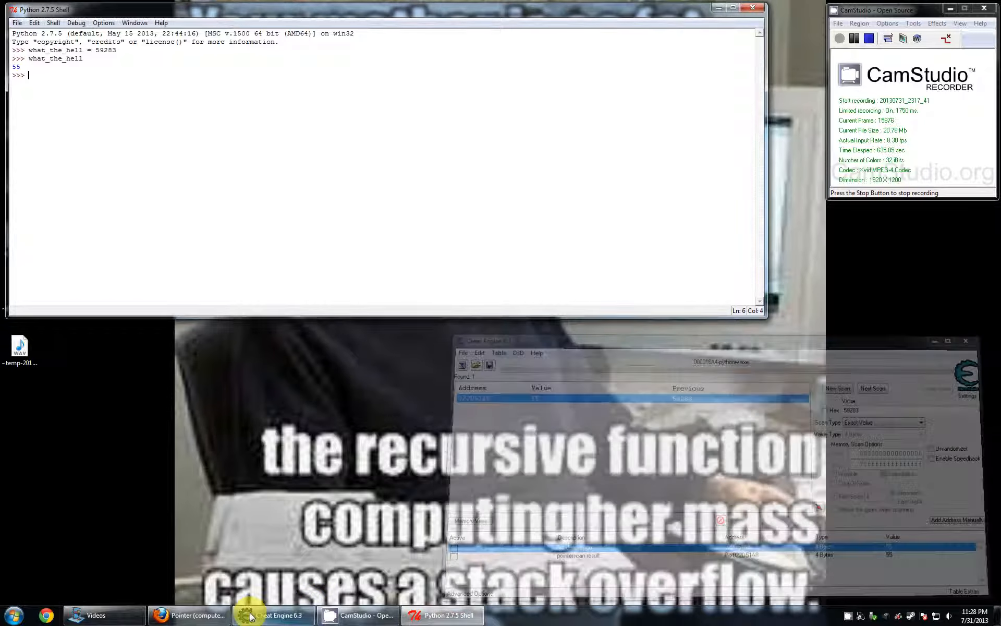
{"action": "left_click", "coordinate": [275, 620]}
{"action": "left_click", "coordinate": [328, 499]}
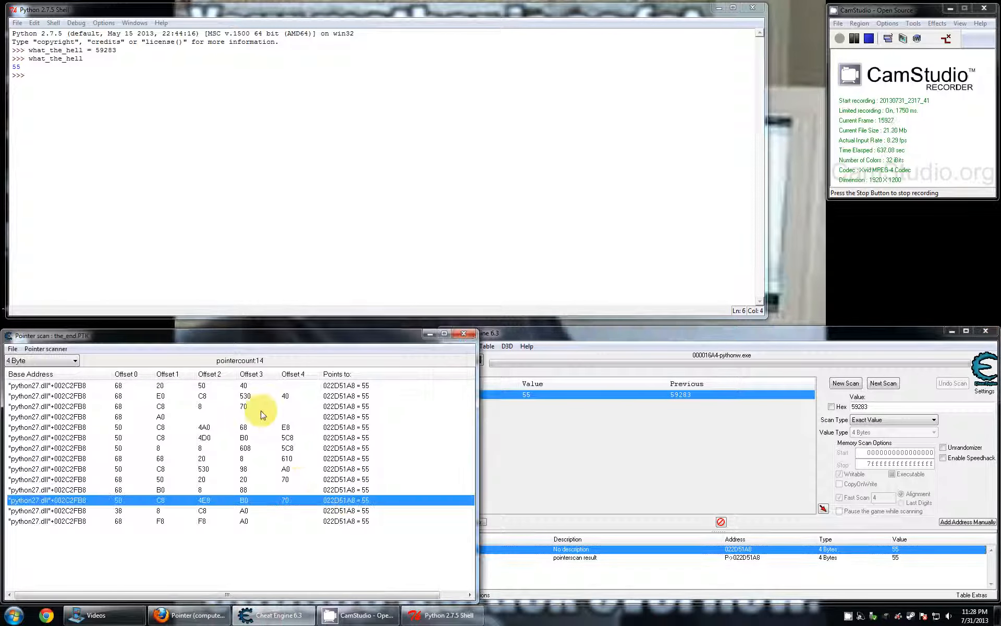
- Add the pointer with offsets 50, 8, 8, 608 and 5C8 to the address list and delete that entry again
{"action": "double_click", "coordinate": [96, 450]}
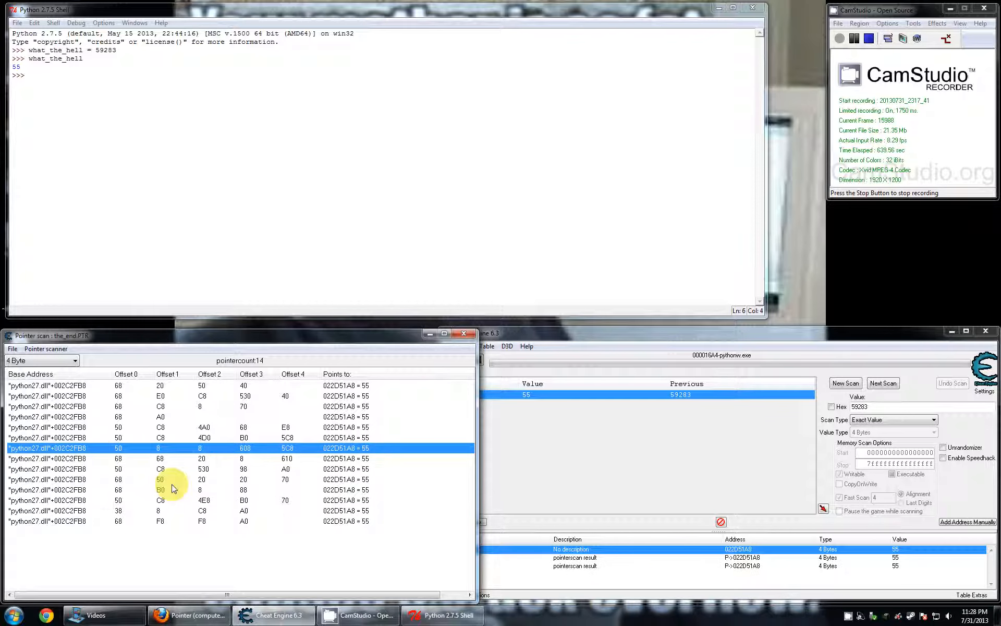
{"action": "right_click", "coordinate": [726, 566]}
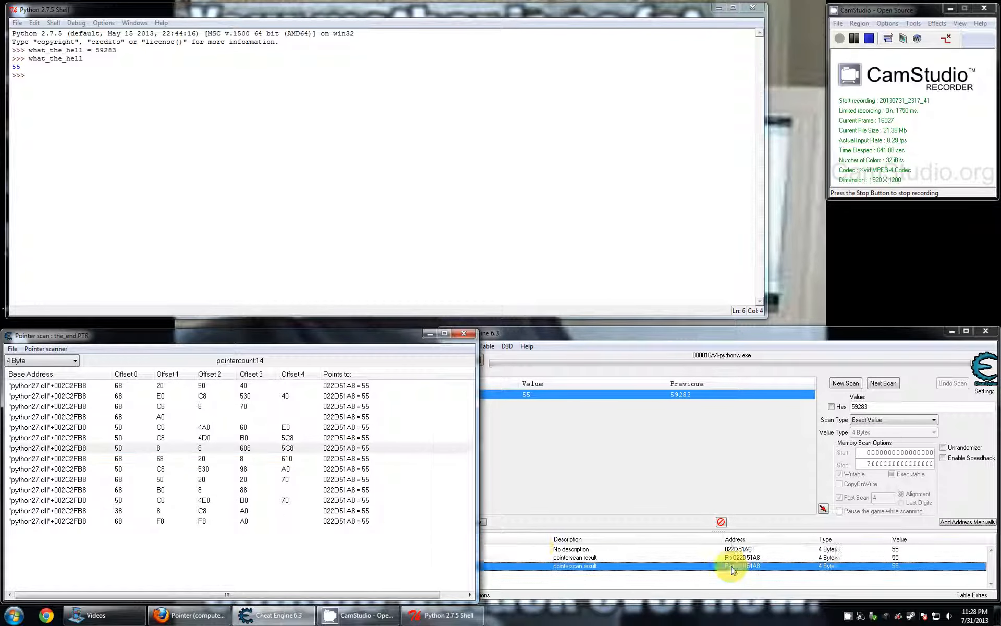
{"action": "left_click", "coordinate": [799, 358]}
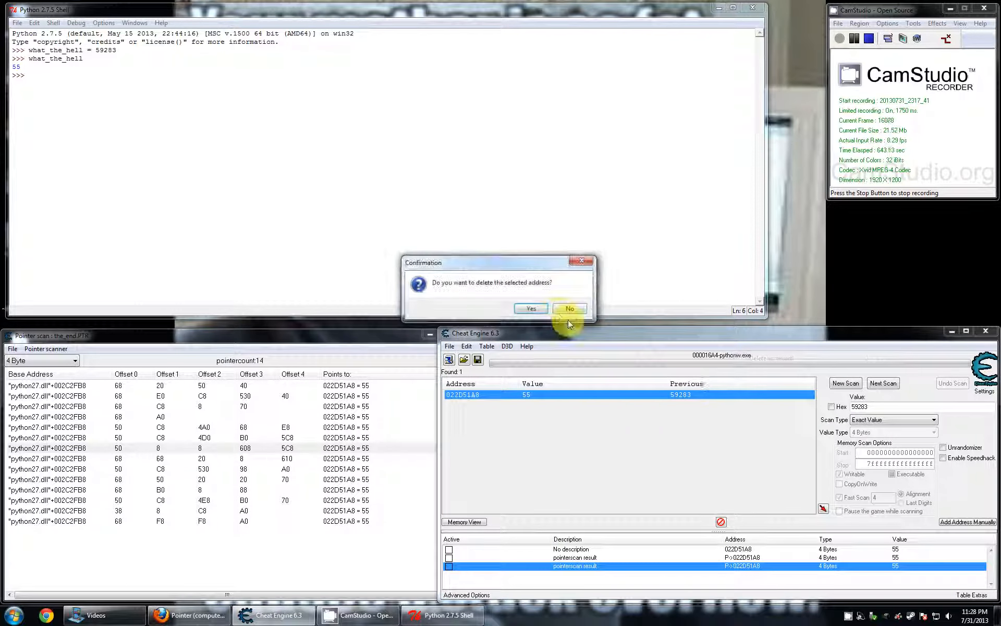
{"action": "left_click", "coordinate": [528, 308]}
{"action": "left_click", "coordinate": [190, 468]}
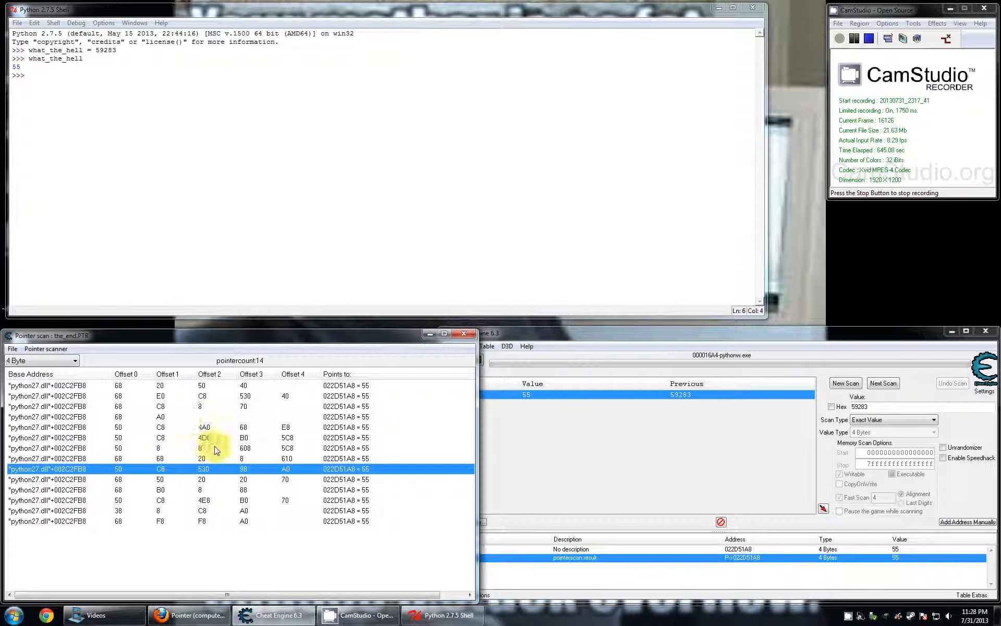
{"action": "left_click", "coordinate": [208, 422]}
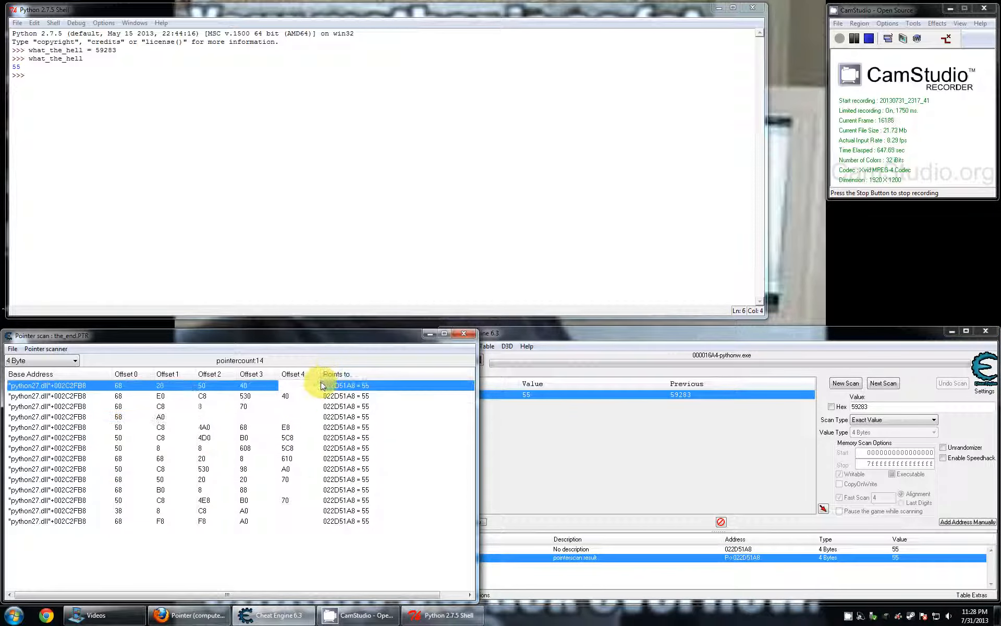
- Minimize the pointer scan results window and close the Python shell
{"action": "left_click", "coordinate": [429, 332]}
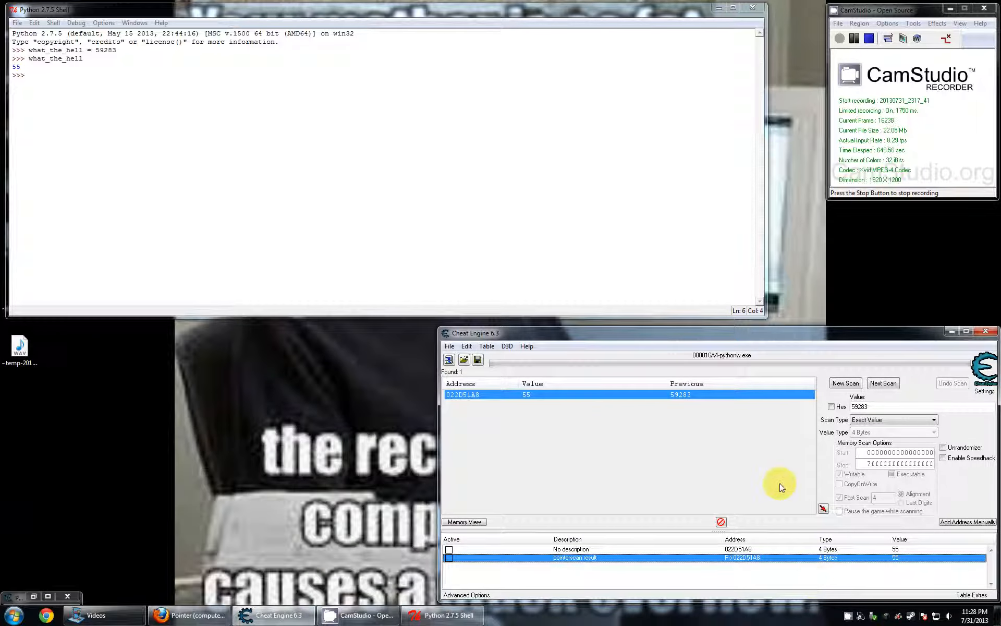
{"action": "left_click", "coordinate": [615, 175]}
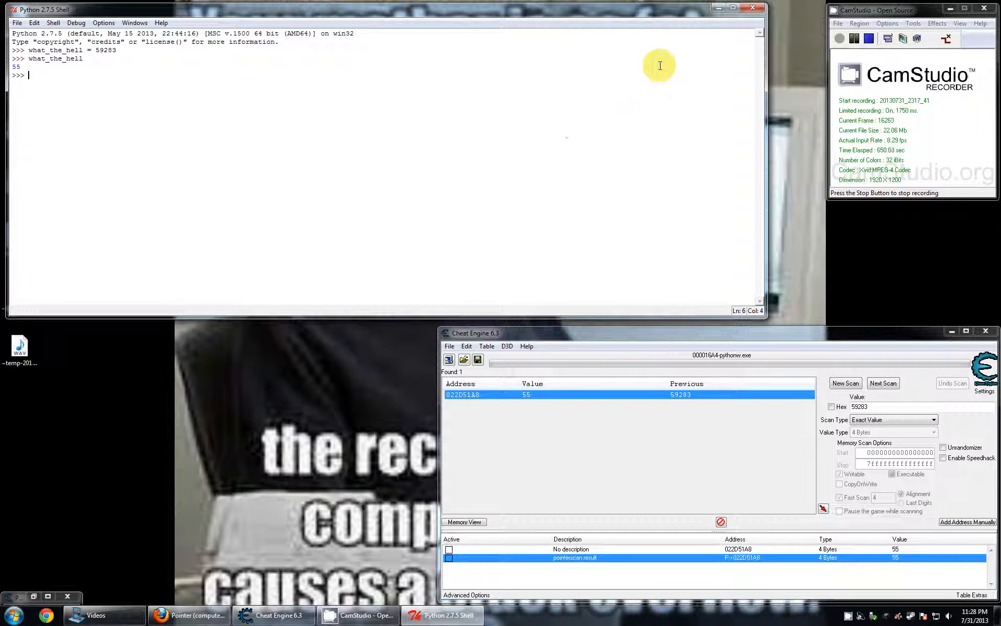
{"action": "left_click", "coordinate": [752, 12]}
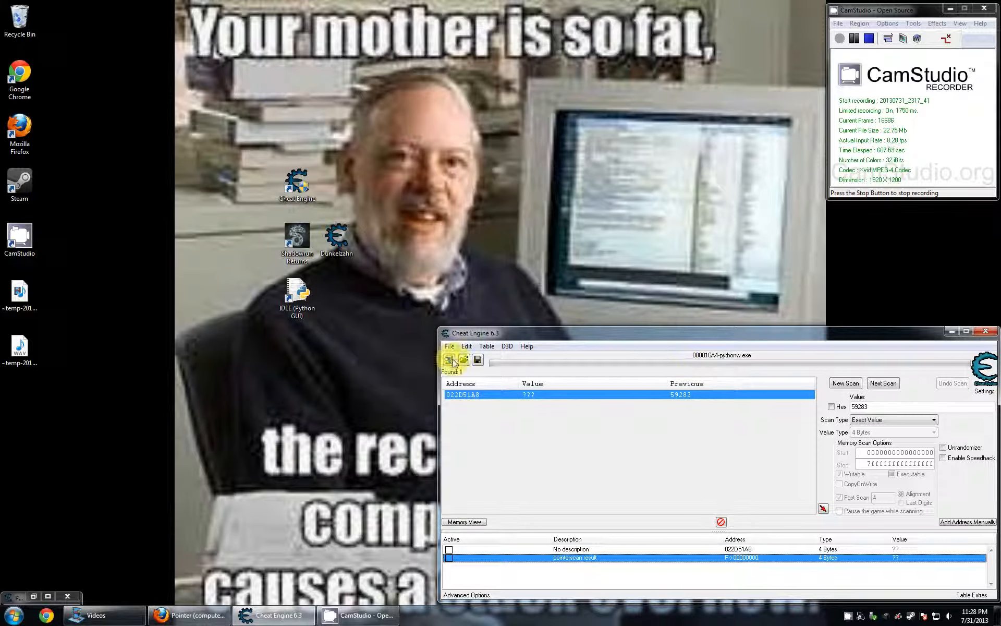
{"action": "left_click", "coordinate": [366, 368]}
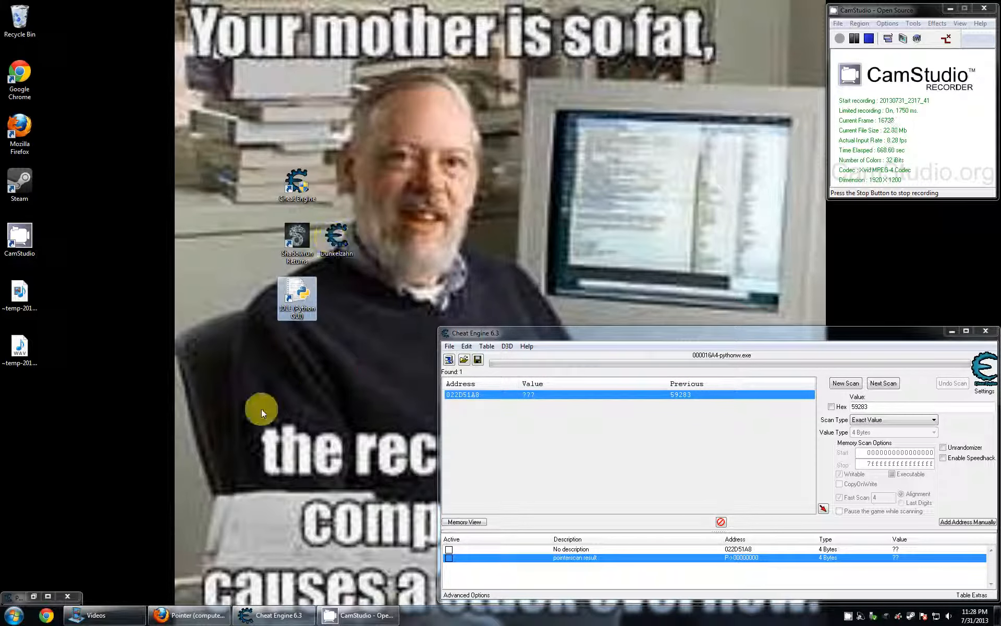
{"action": "left_click", "coordinate": [179, 332]}
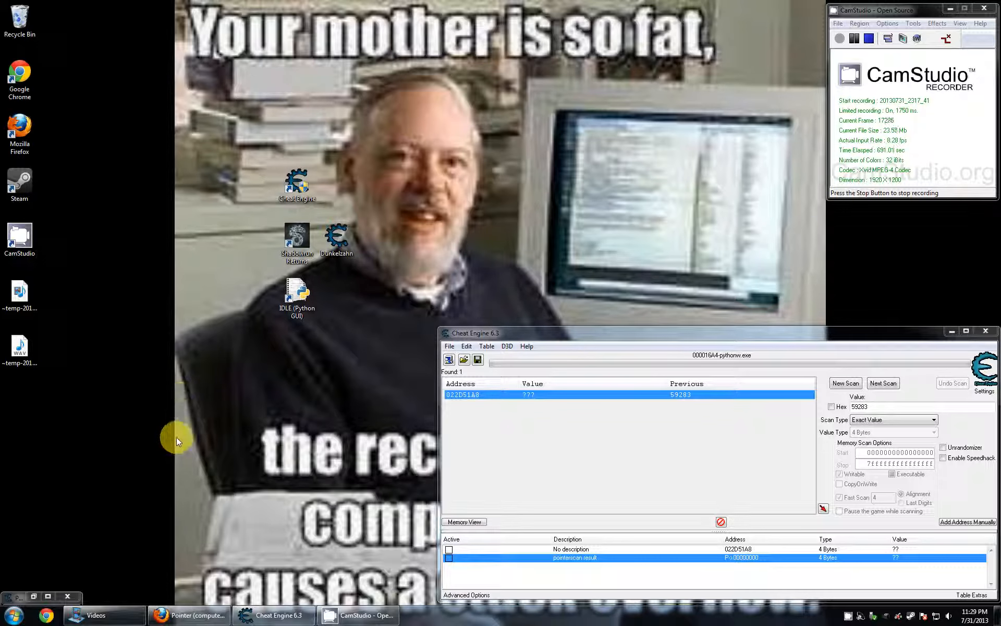
- Switch to Firefox, open YouTube in a new tab and play the Brick Tamland Compilation video muted, skipping ahead in it
{"action": "left_click", "coordinate": [191, 616]}
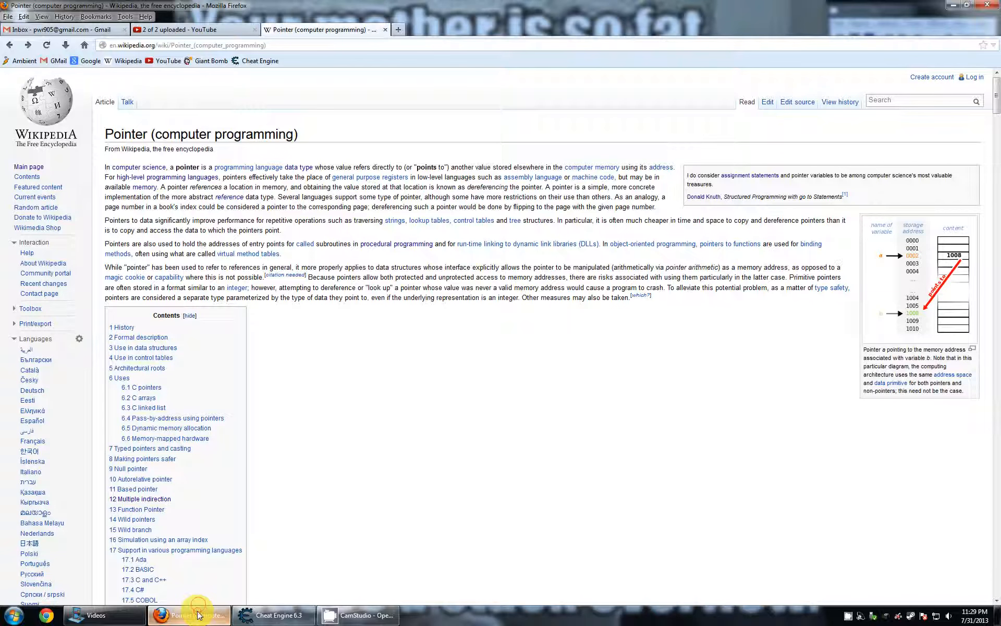
{"action": "left_click", "coordinate": [198, 30]}
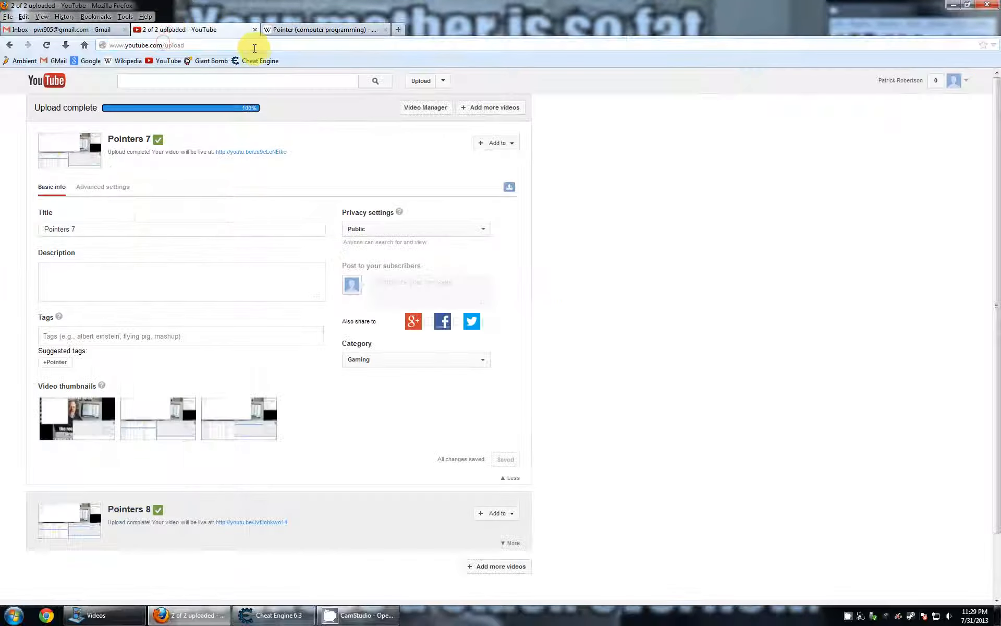
{"action": "middle_click", "coordinate": [177, 62]}
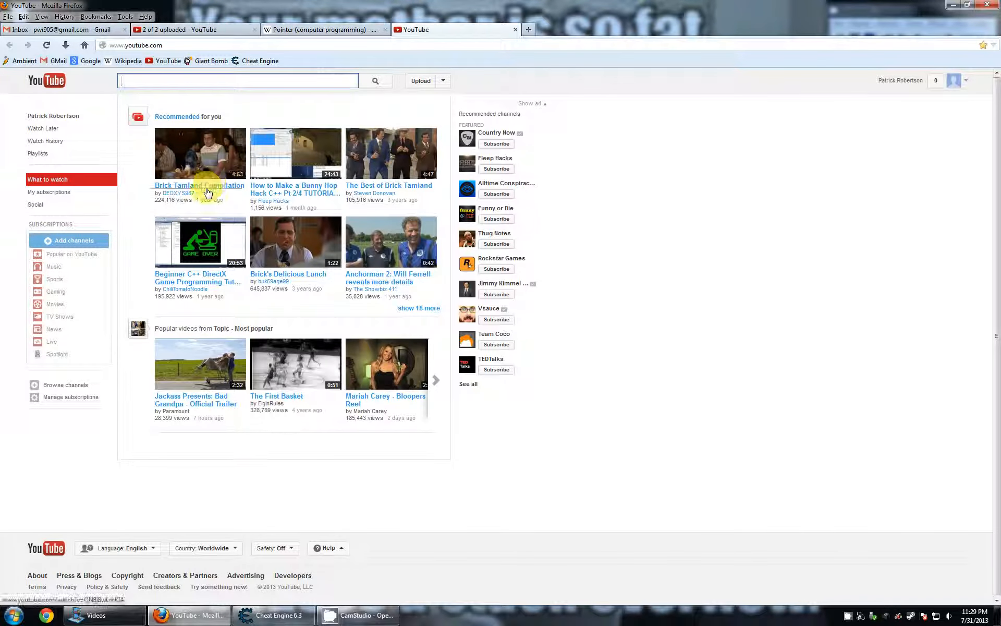
{"action": "left_click", "coordinate": [208, 186]}
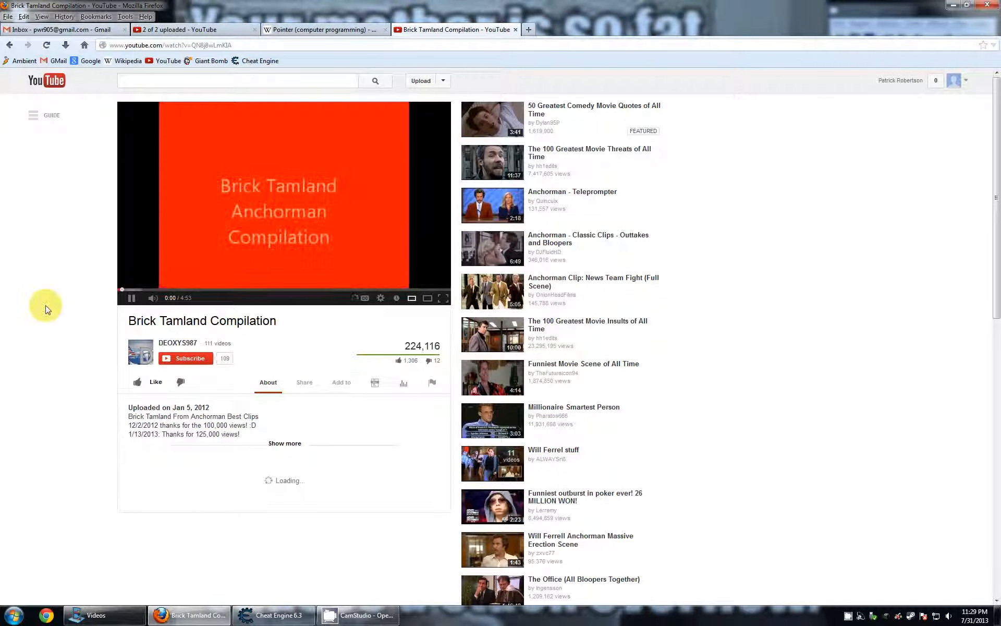
{"action": "left_click", "coordinate": [153, 300]}
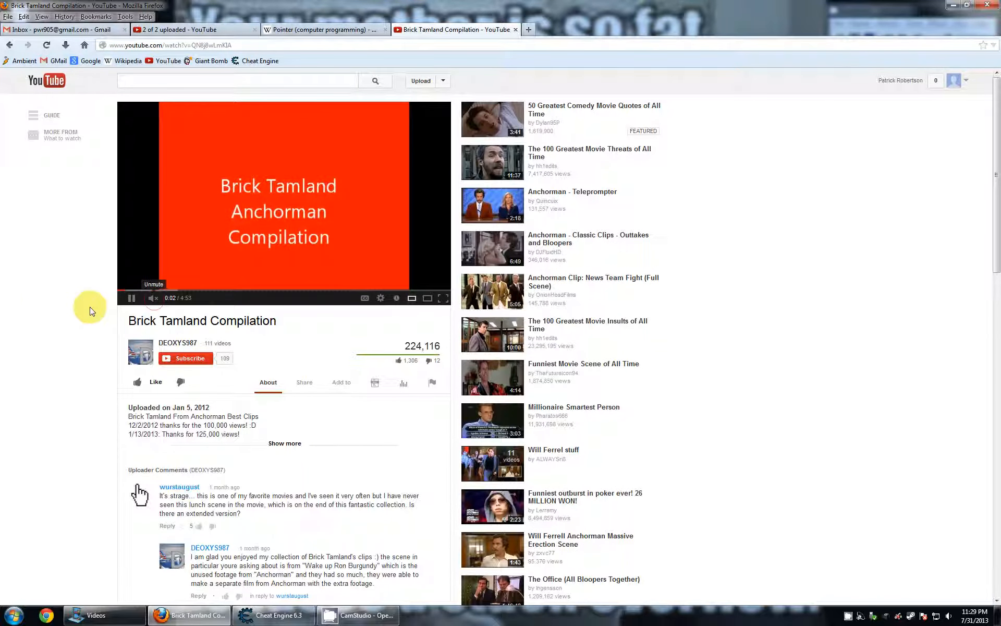
{"action": "left_click", "coordinate": [159, 289]}
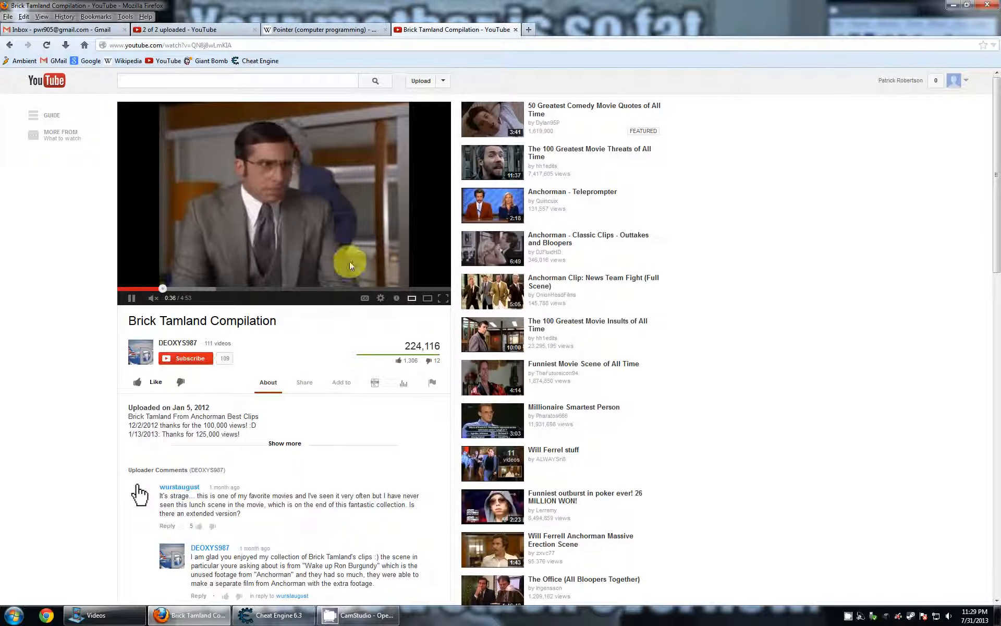
- Open the suggested videos Anchorman - Teleprompter, Will Ferrell Answers Internet Questions and Awkward Train Situations in turn, and close that YouTube tab
{"action": "left_click", "coordinate": [529, 217]}
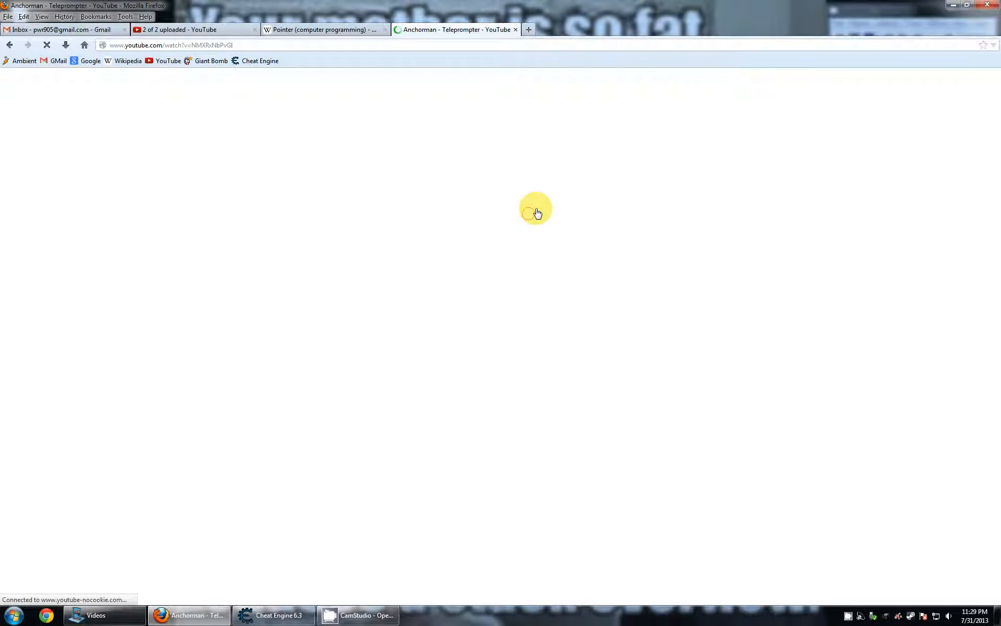
{"action": "left_click", "coordinate": [477, 330]}
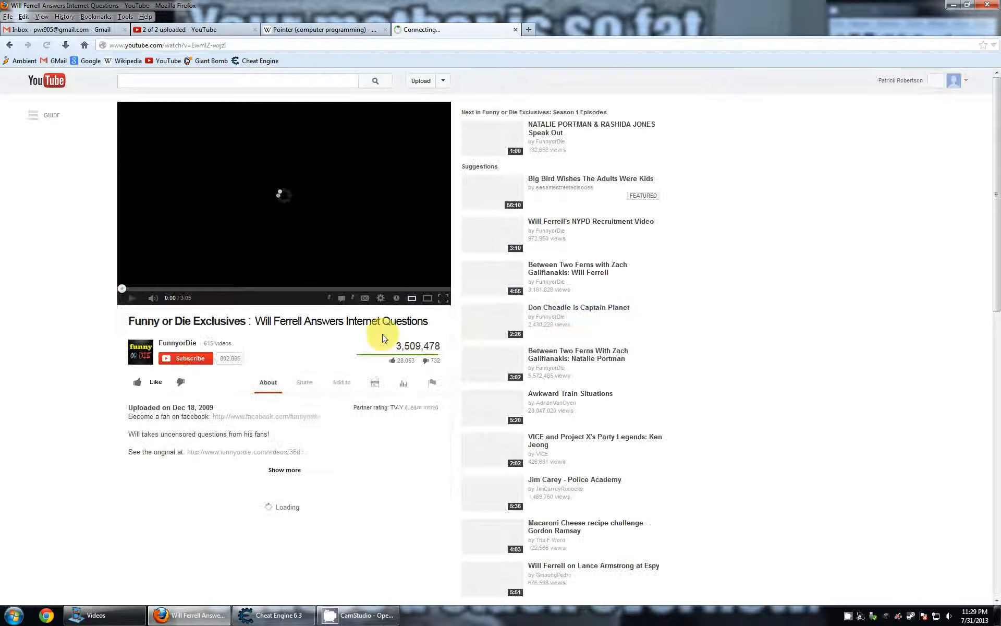
{"action": "left_click", "coordinate": [487, 416]}
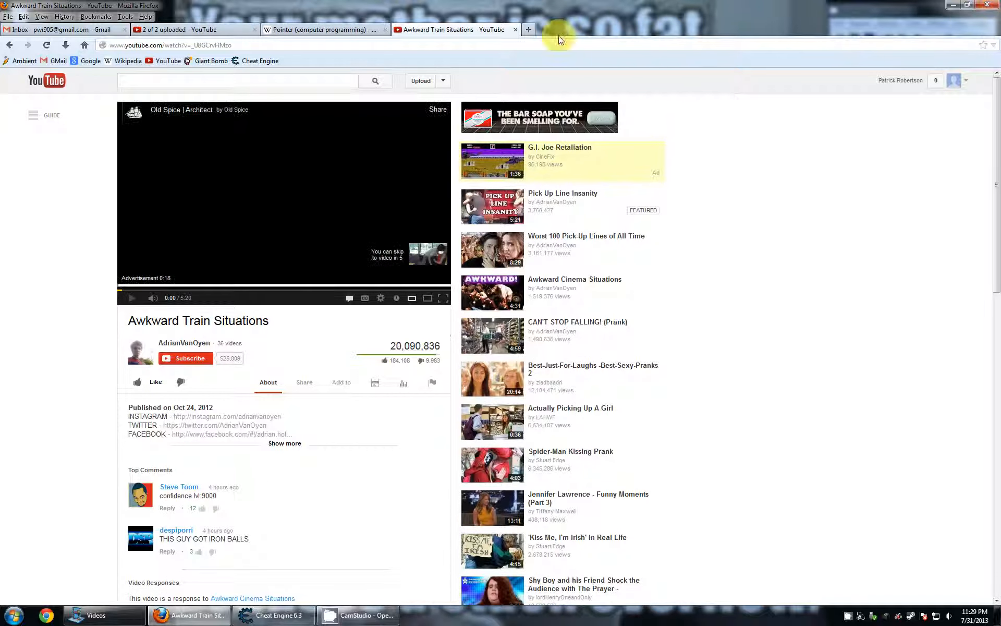
{"action": "left_click", "coordinate": [515, 29]}
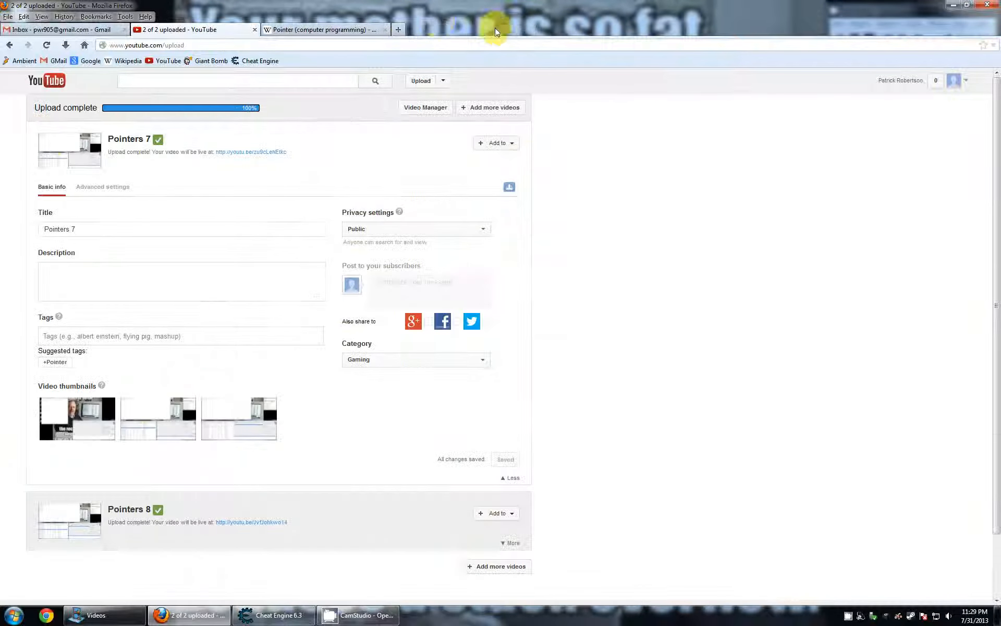
- Open three blank Firefox tabs and close them all again
{"action": "left_click", "coordinate": [402, 30]}
{"action": "left_click", "coordinate": [528, 29]}
{"action": "left_click", "coordinate": [661, 32]}
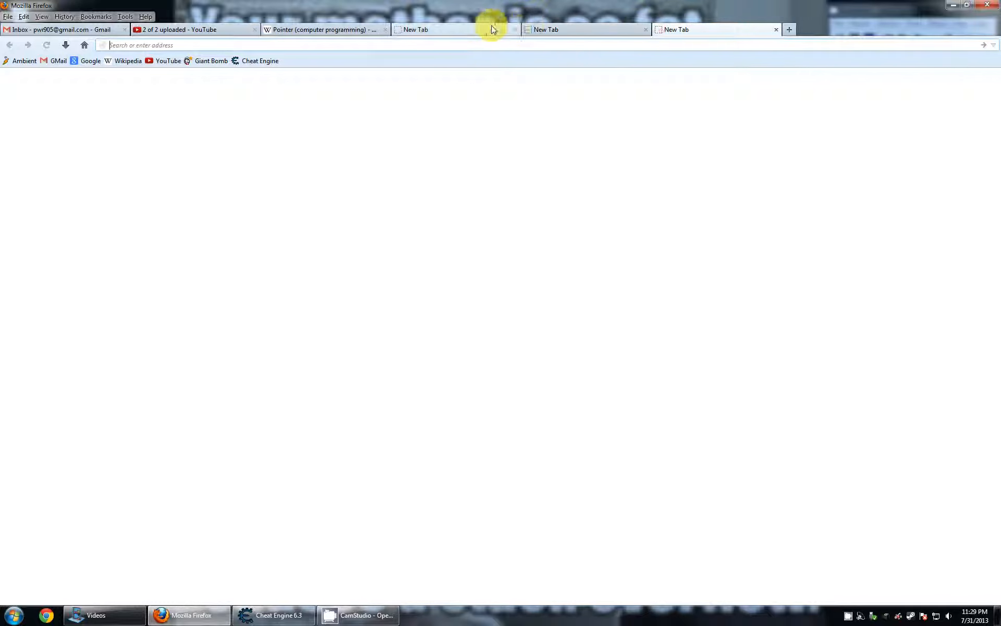
{"action": "left_click", "coordinate": [515, 29]}
{"action": "left_click", "coordinate": [514, 30]}
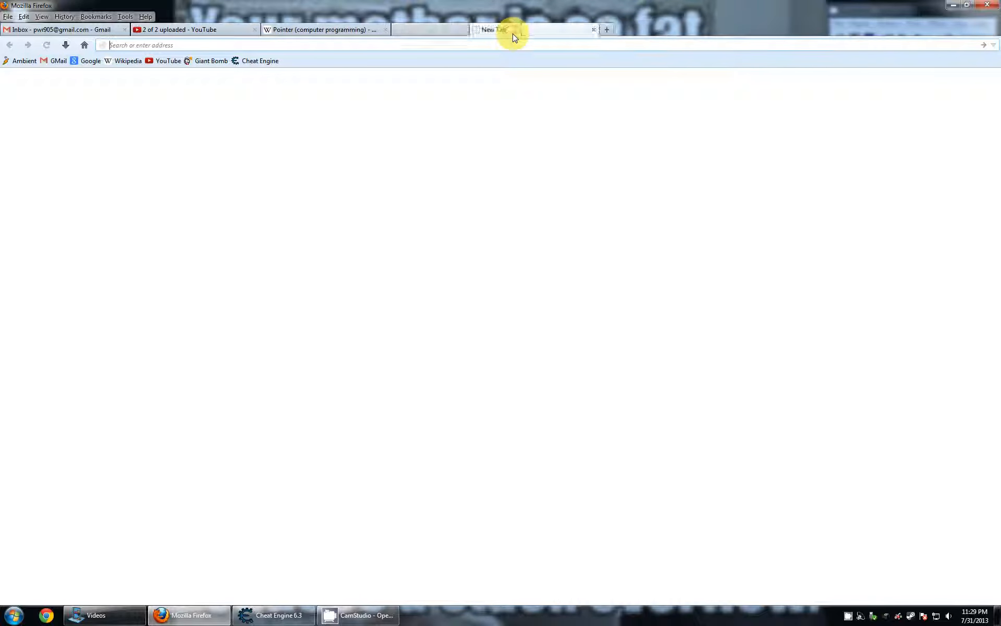
{"action": "left_click", "coordinate": [514, 30]}
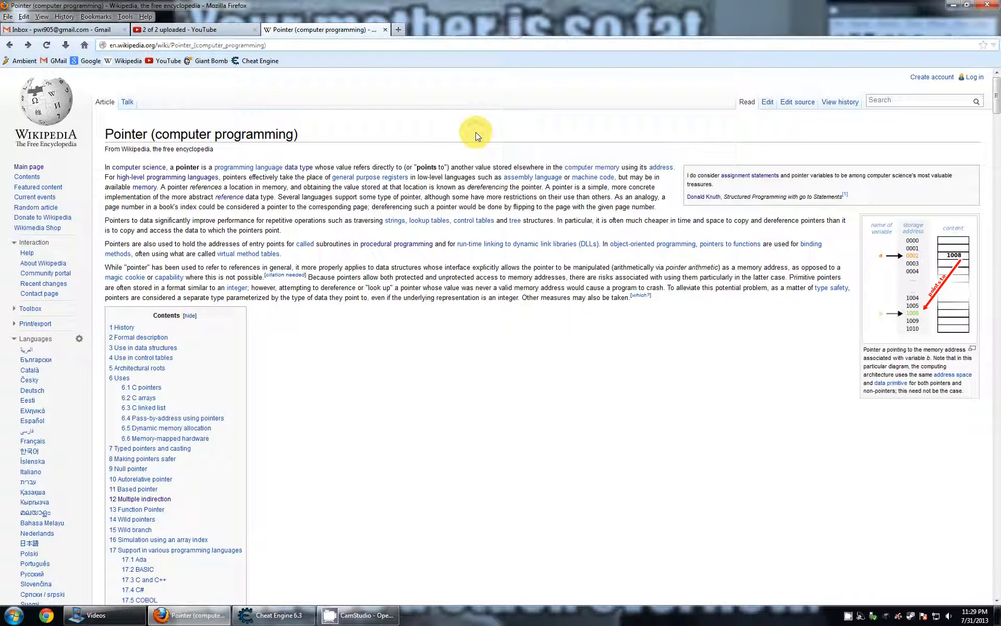
- View the linked Computer memory article from Wikipedia's Pointer page, return to the Pointer page and minimize Firefox
{"action": "left_click", "coordinate": [590, 165]}
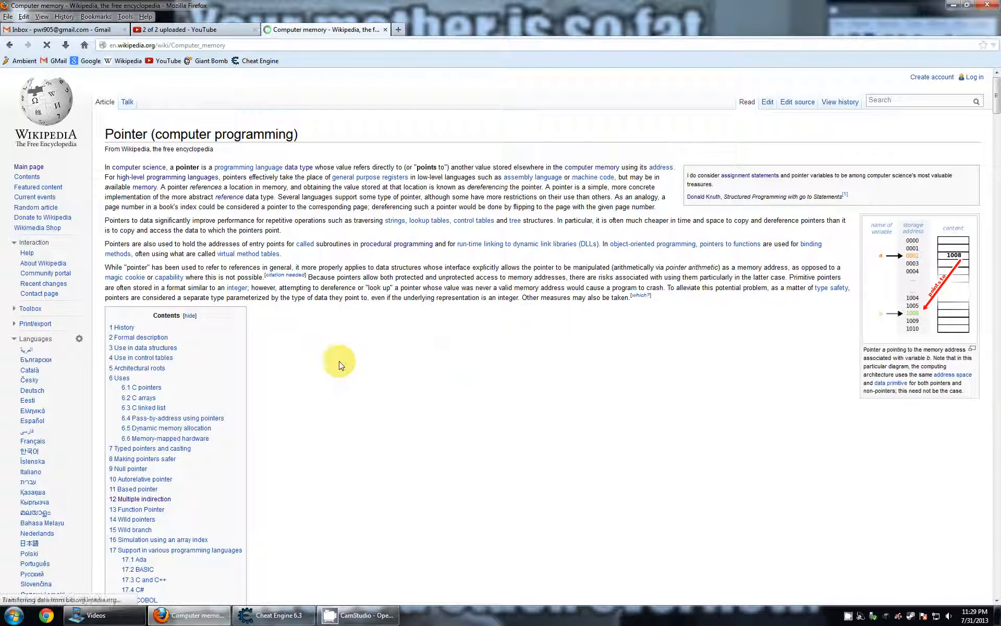
{"action": "left_click", "coordinate": [10, 46]}
{"action": "left_click", "coordinate": [953, 5]}
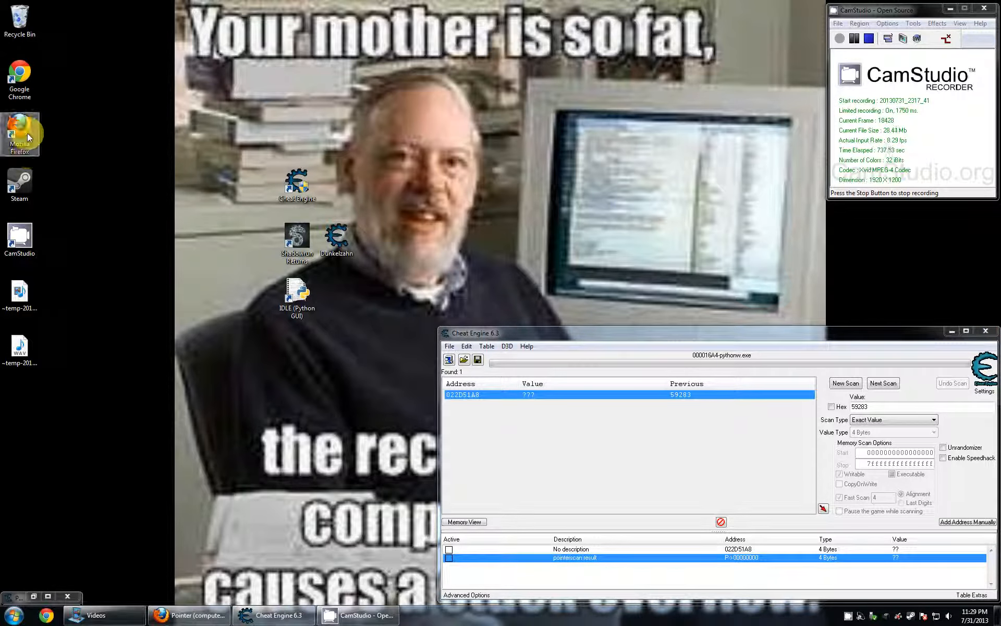
- Launch Google Chrome, open two extra tabs and close them, exit Chrome and return to Cheat Engine
{"action": "double_click", "coordinate": [17, 85]}
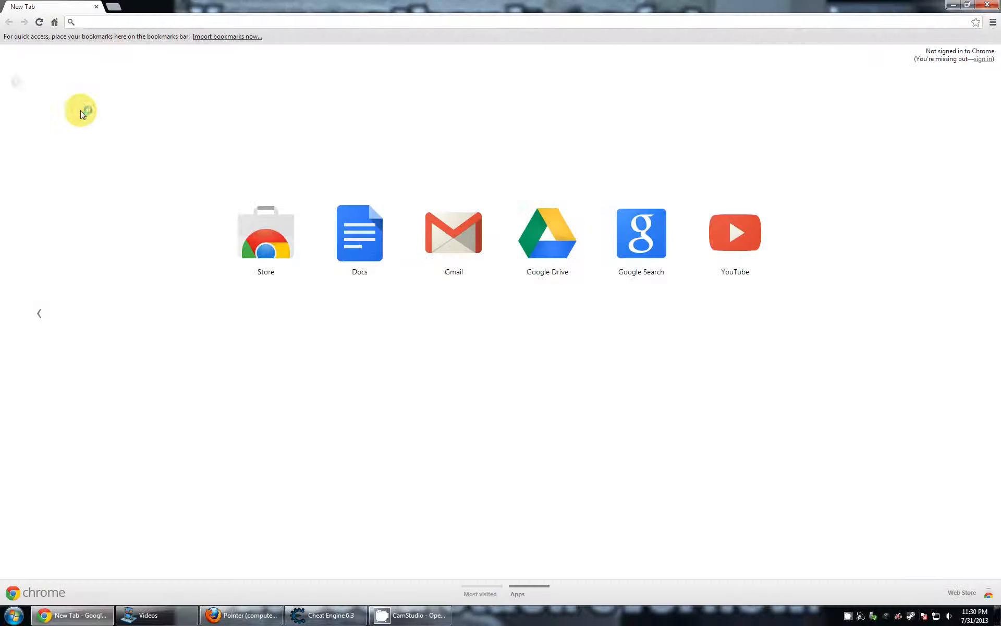
{"action": "left_click", "coordinate": [107, 7]}
{"action": "left_click", "coordinate": [208, 4]}
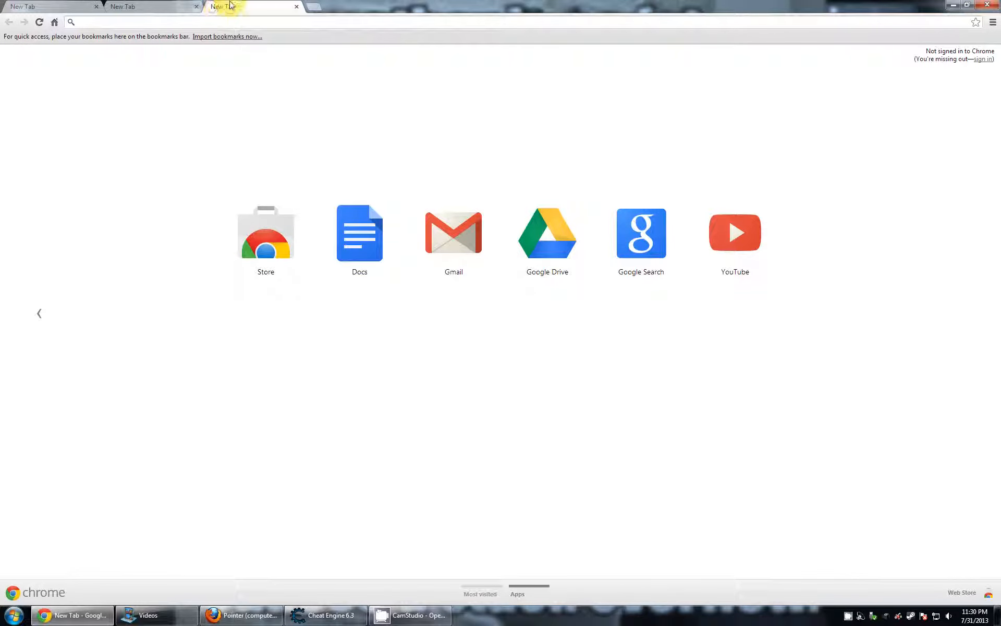
{"action": "left_click", "coordinate": [196, 7]}
{"action": "left_click", "coordinate": [196, 7]}
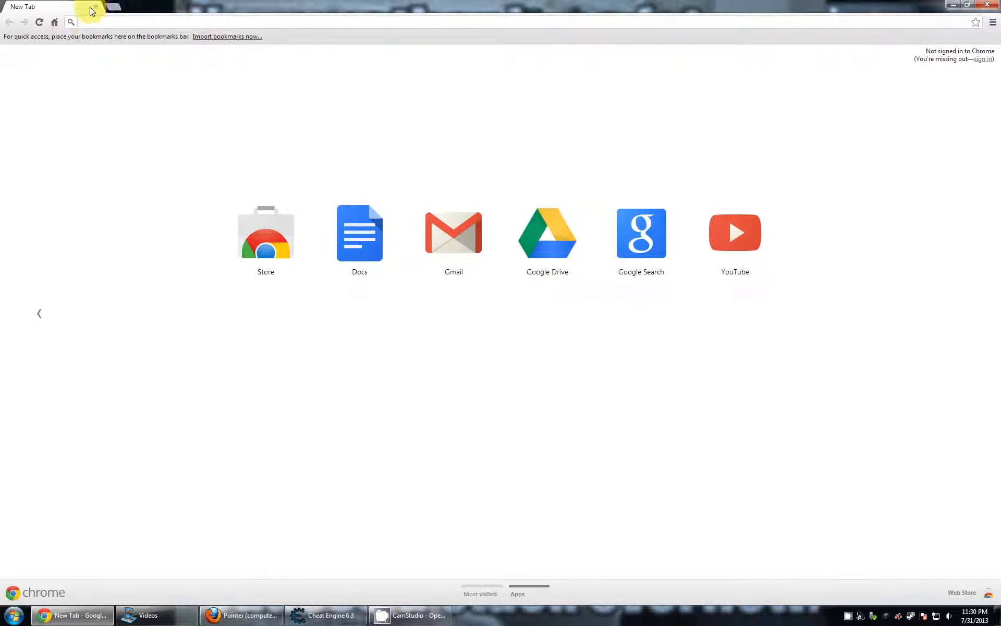
{"action": "left_click", "coordinate": [990, 5]}
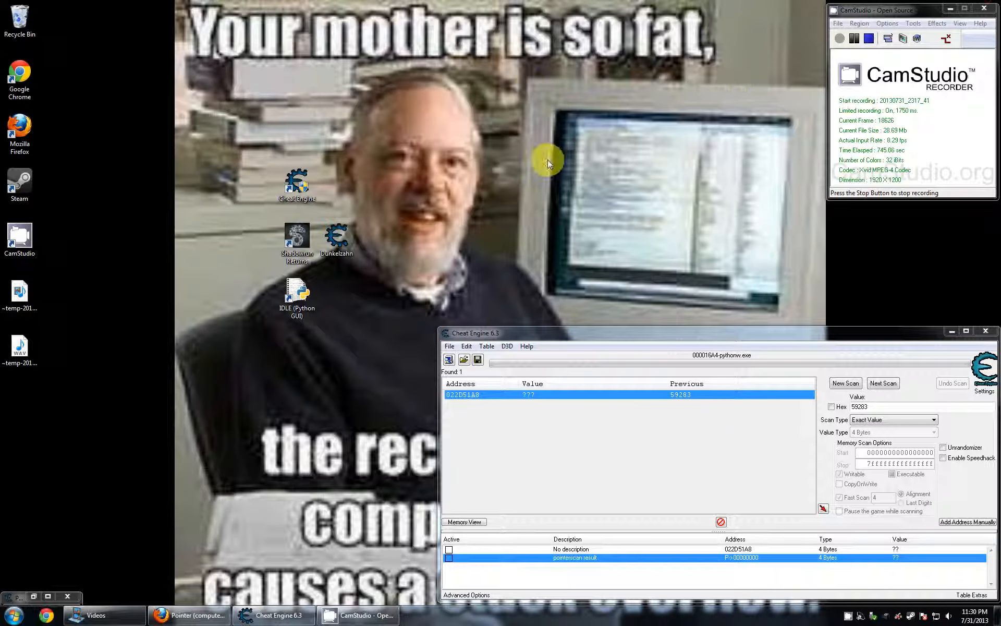
{"action": "left_click", "coordinate": [584, 440]}
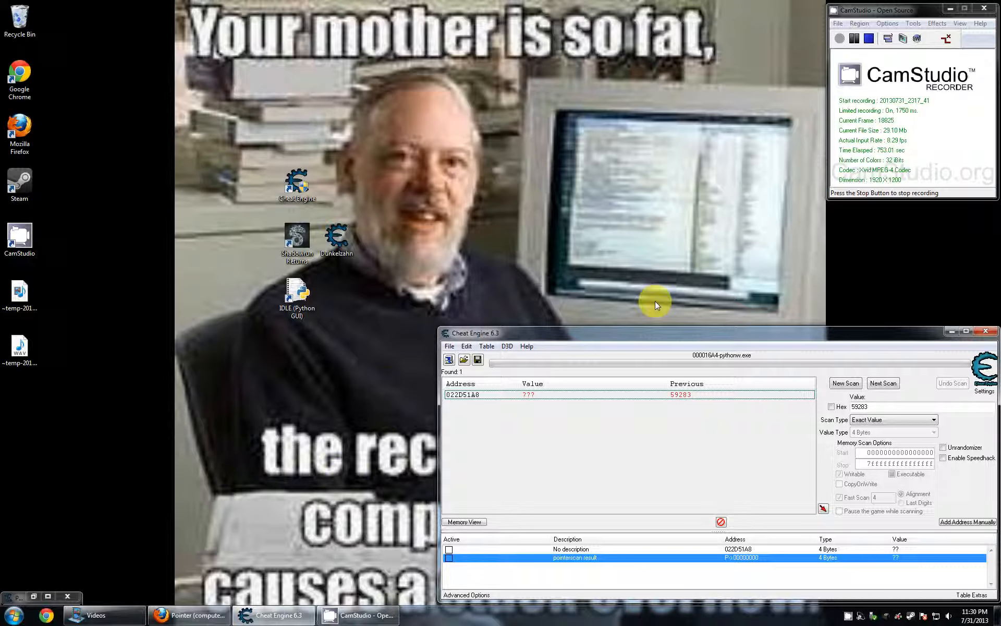